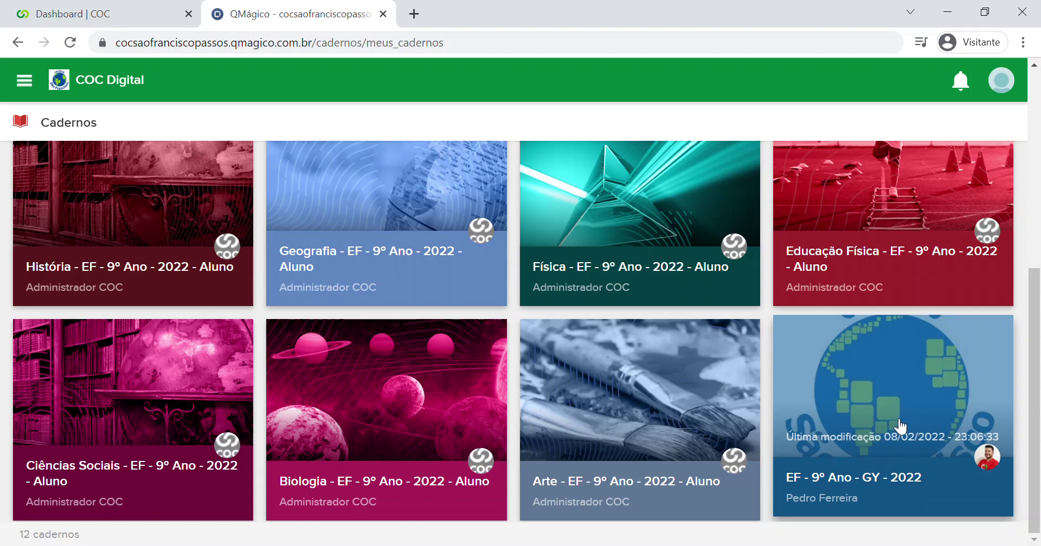
# - Open the EF - 9º Ano - GY - 2022 notebook and look through its study guides and subject sections down to Ciências Químicas
pyautogui.click(900, 427)
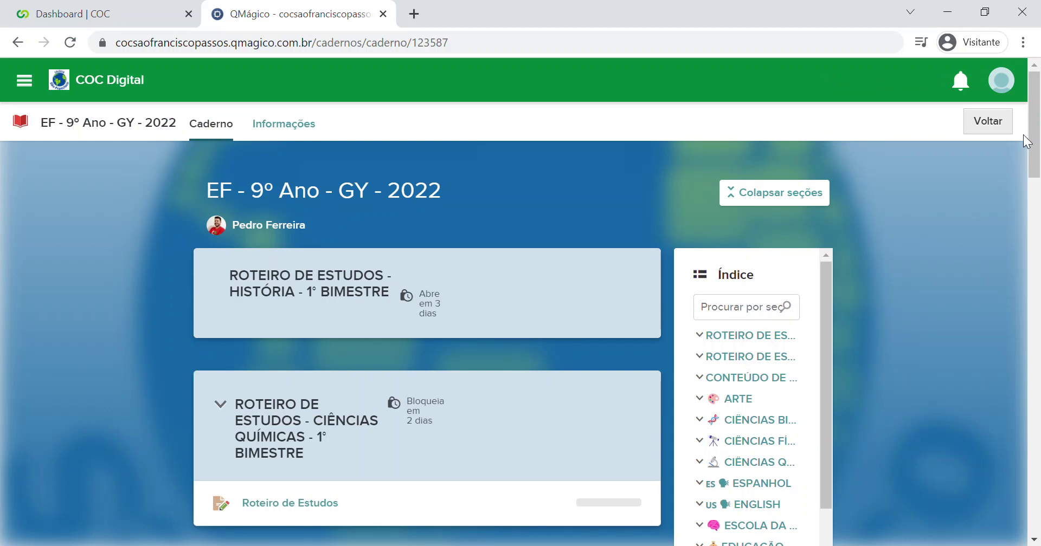
pyautogui.moveTo(1039, 140)
pyautogui.mouseDown()
pyautogui.moveTo(1038, 204)
pyautogui.moveTo(1039, 144)
pyautogui.mouseUp()
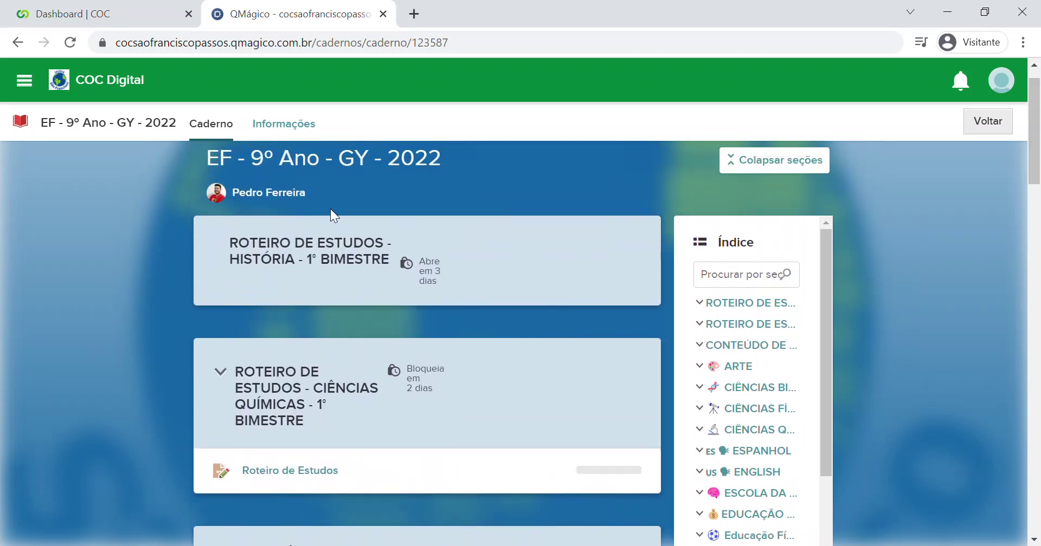
pyautogui.moveTo(442, 284)
pyautogui.moveTo(1036, 167); pyautogui.dragTo(1036, 186)
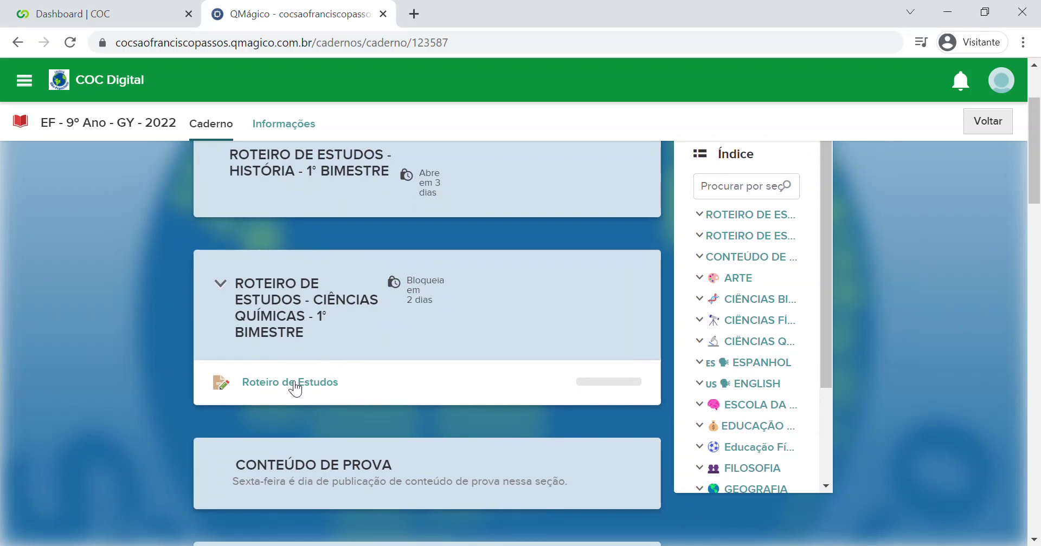
pyautogui.moveTo(435, 295)
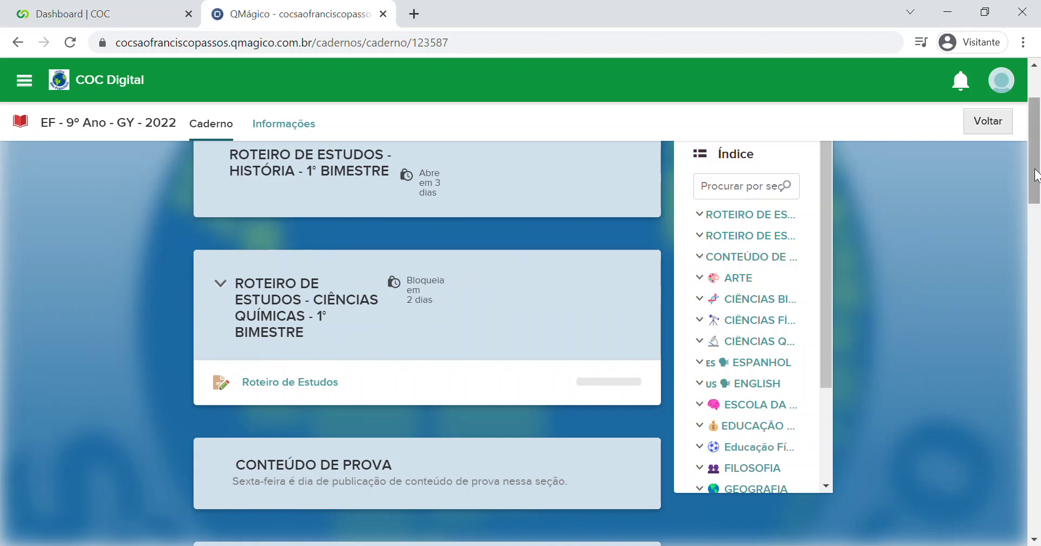
pyautogui.moveTo(1036, 178); pyautogui.dragTo(1036, 207)
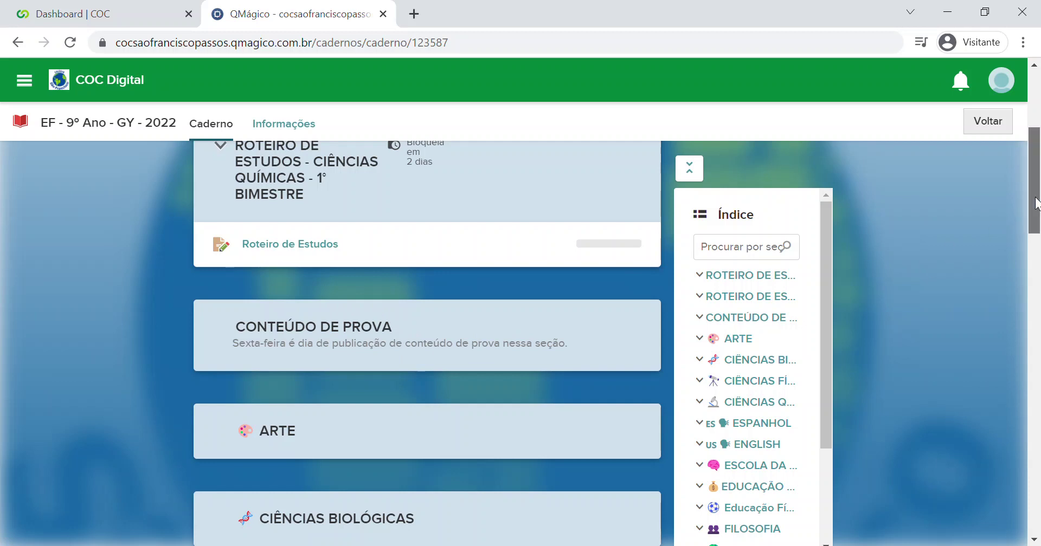
pyautogui.moveTo(1033, 214); pyautogui.dragTo(1034, 271)
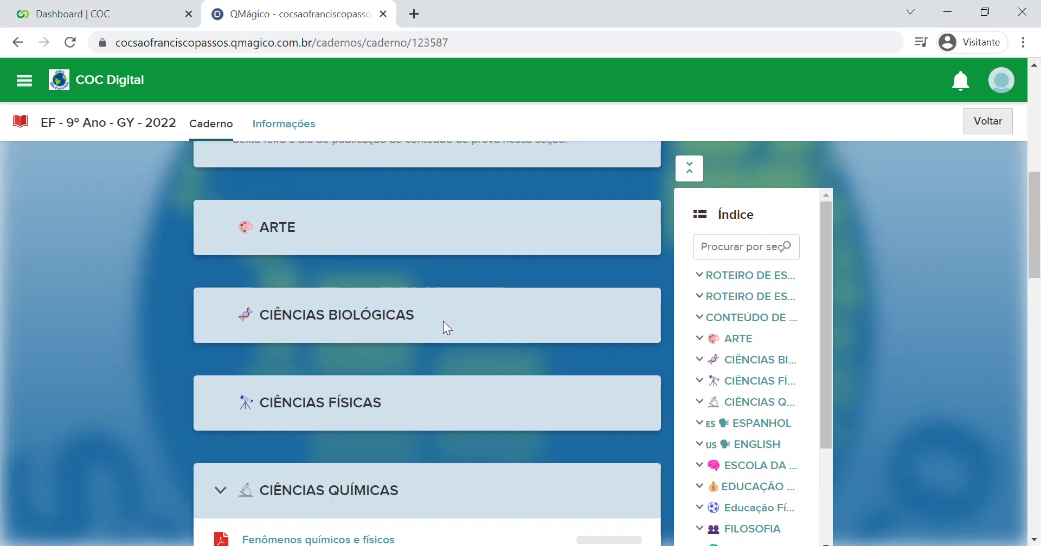
pyautogui.moveTo(1033, 236); pyautogui.dragTo(1039, 278)
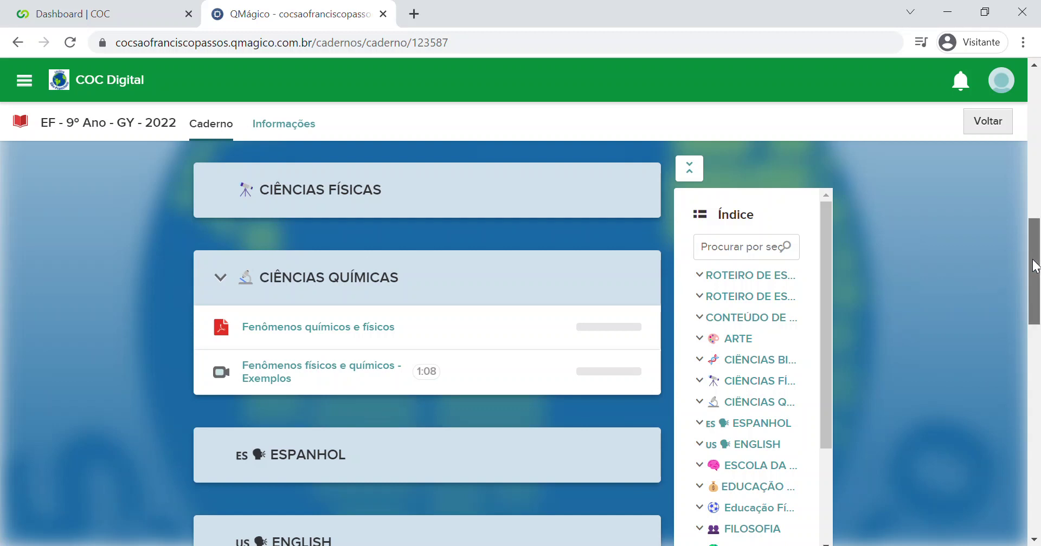
pyautogui.moveTo(1033, 264); pyautogui.dragTo(1035, 135)
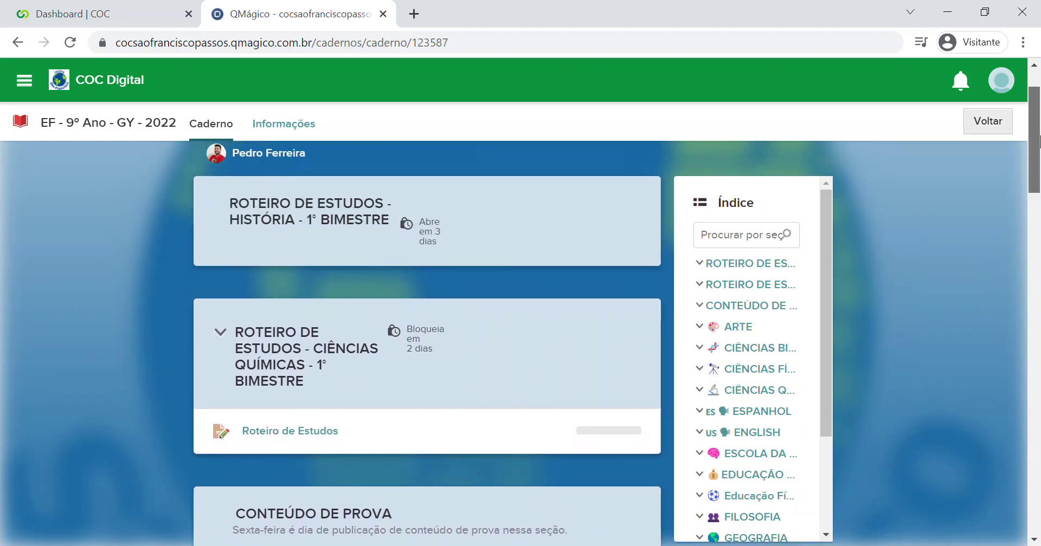
pyautogui.moveTo(1036, 142); pyautogui.dragTo(1039, 271)
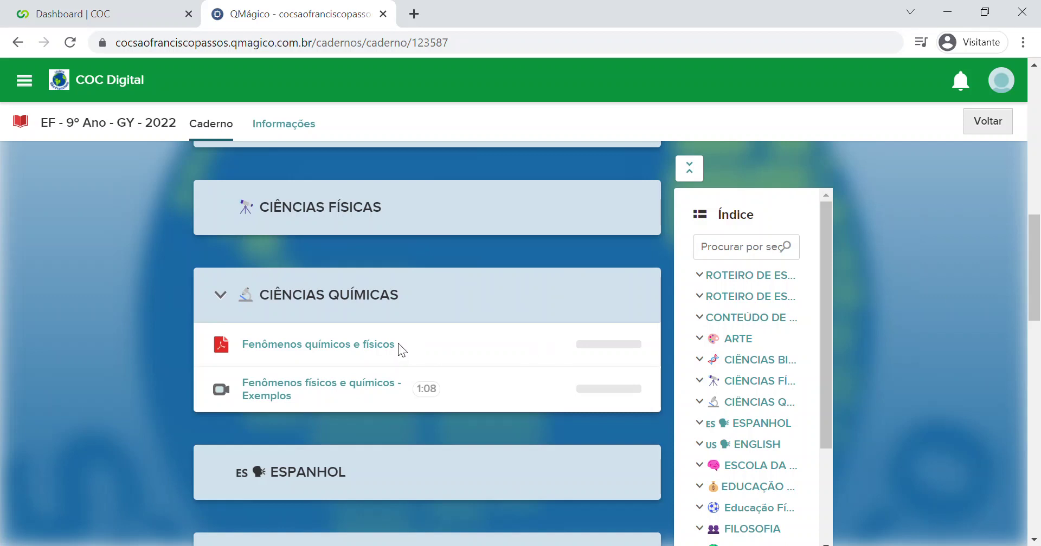
# - View the Fenômenos químicos e físicos PDF in the Ciências Químicas section, and close it
pyautogui.click(355, 353)
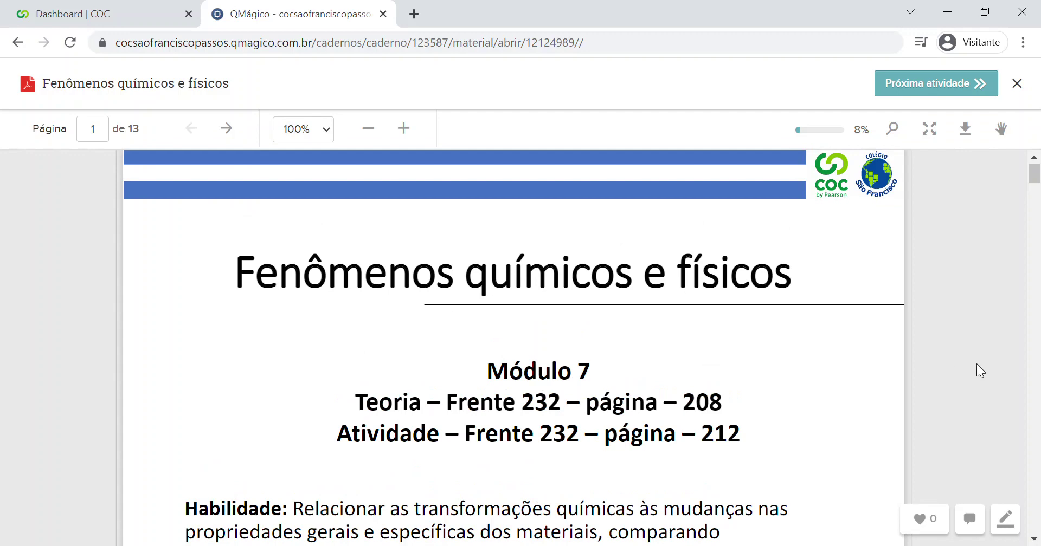
pyautogui.moveTo(1035, 175)
pyautogui.mouseDown()
pyautogui.moveTo(1038, 465)
pyautogui.moveTo(1038, 171)
pyautogui.mouseUp()
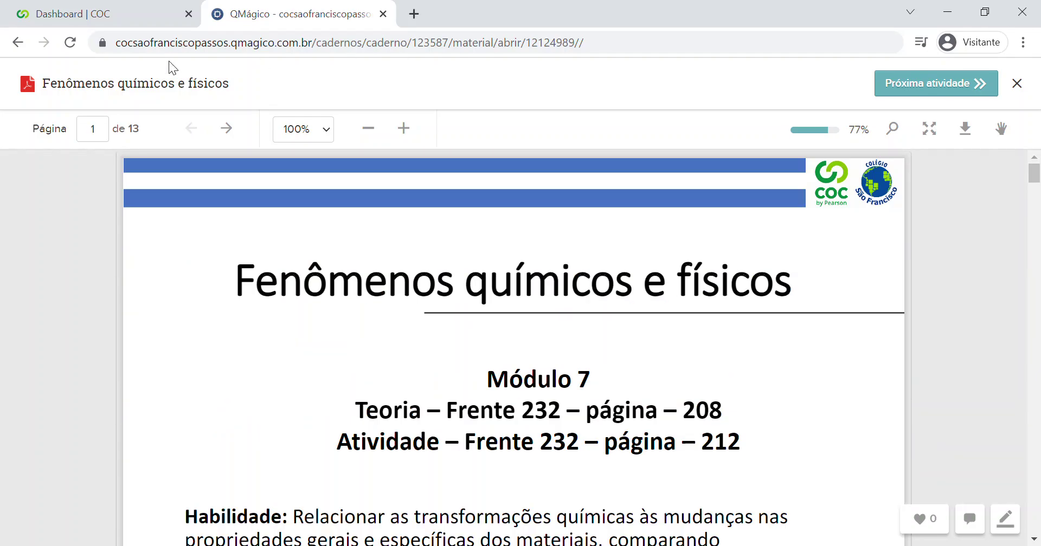
pyautogui.click(1016, 84)
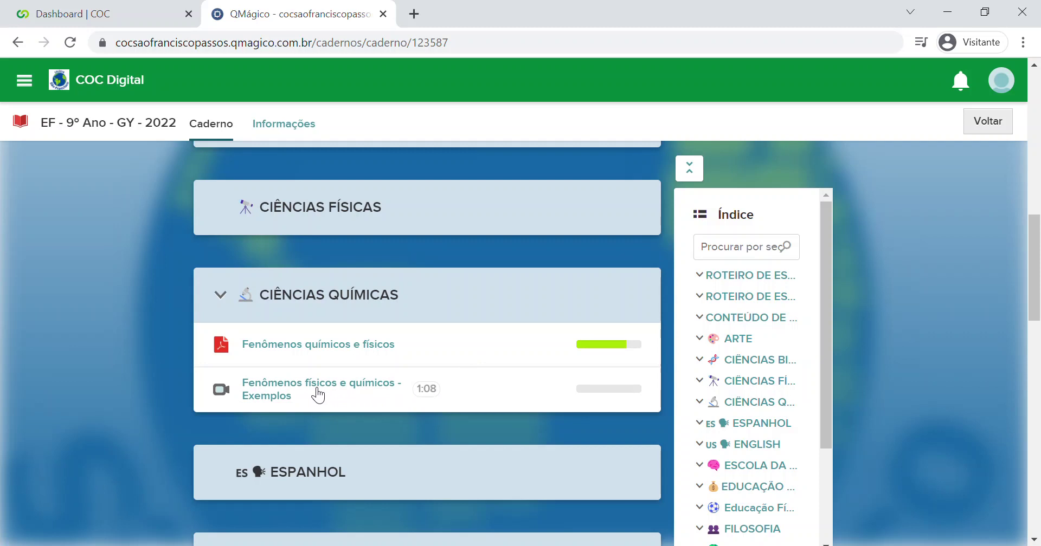
# - Play the Fenômenos físicos e químicos - Exemplos video with the sound muted, and close it
pyautogui.click(318, 396)
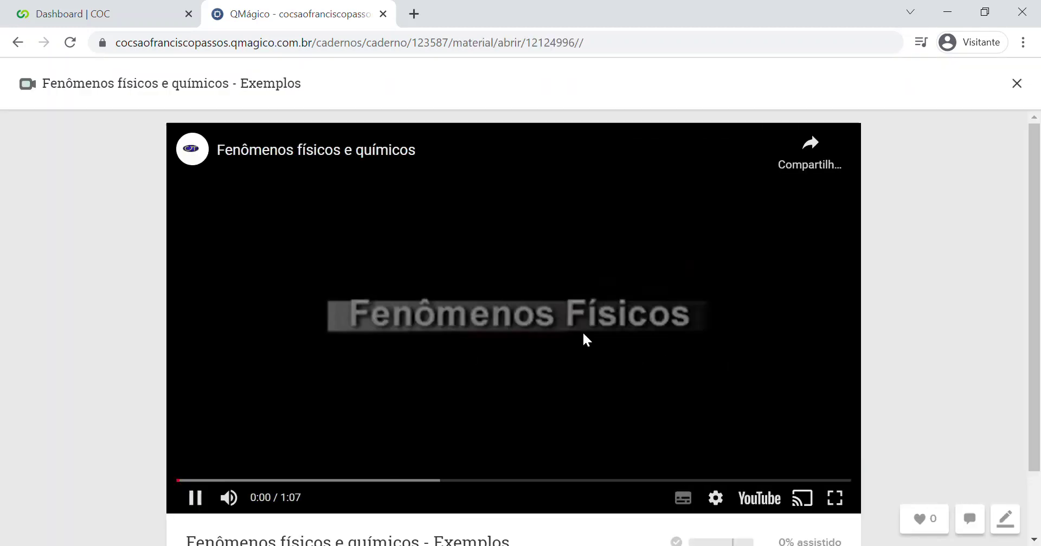
pyautogui.click(229, 497)
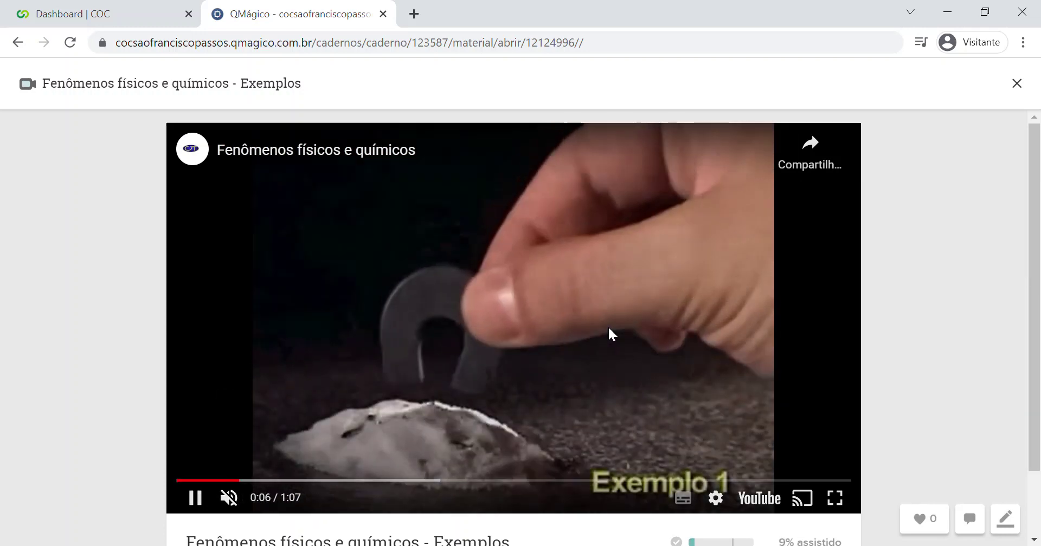
pyautogui.click(1024, 82)
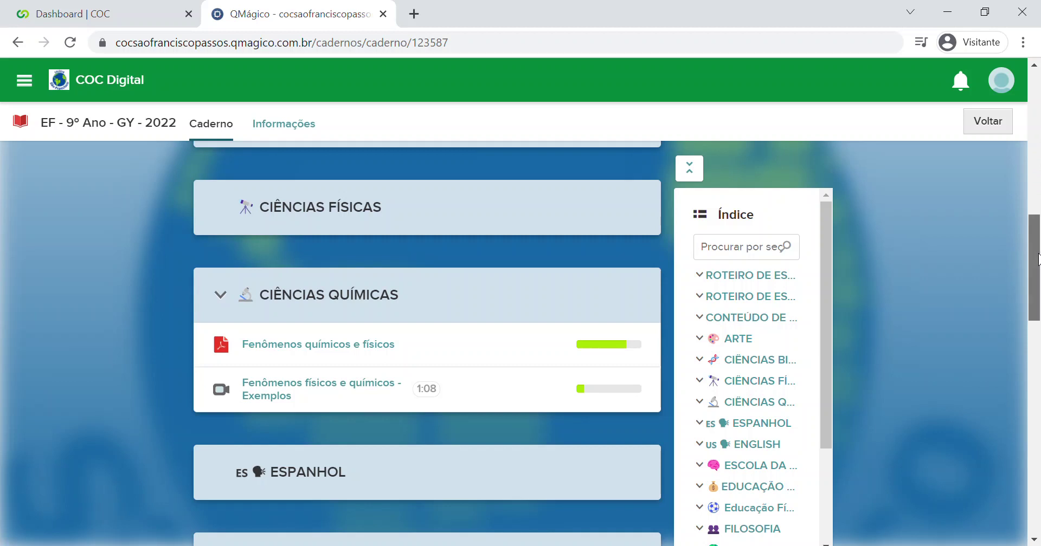
# - Open the Roteiro de Estudos activity of the Ciências Químicas 1° Bimestre study guide and hide its deadline notice
pyautogui.moveTo(1037, 259); pyautogui.dragTo(1039, 128)
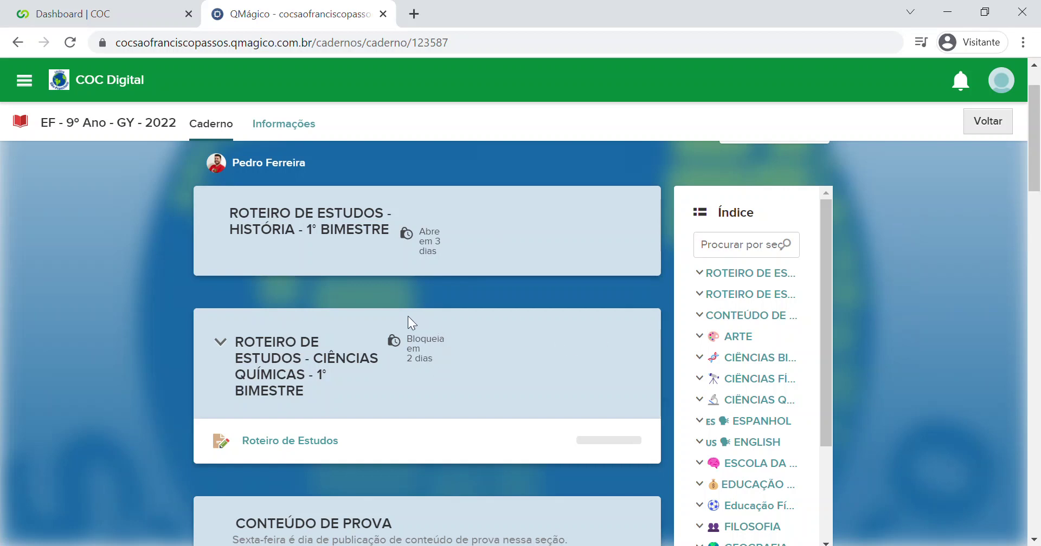
pyautogui.click(300, 442)
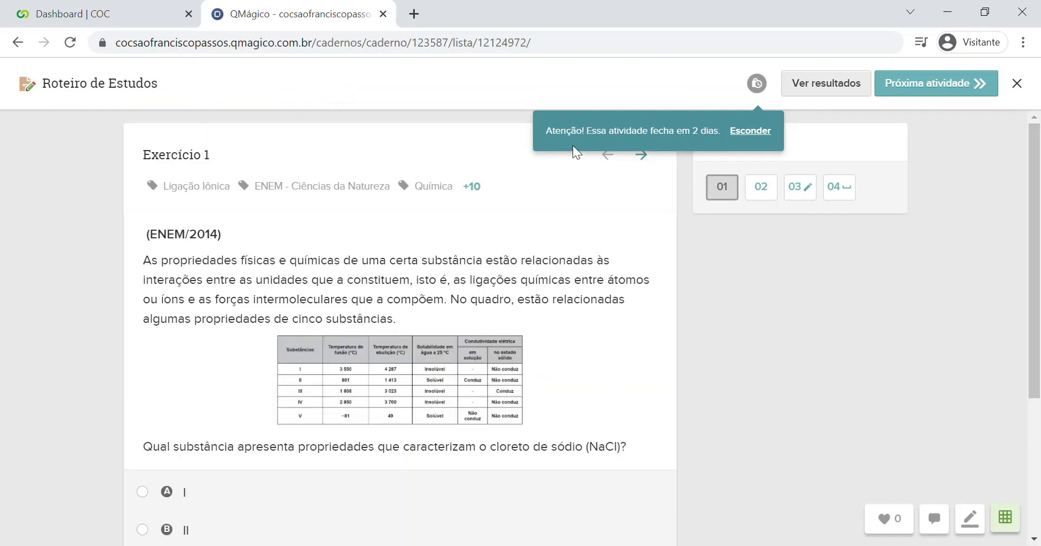
pyautogui.click(747, 142)
# - Answer Exercício 1 about the properties of sodium chloride with alternative B (II) and submit it
pyautogui.scroll(-3, 1036, 293)
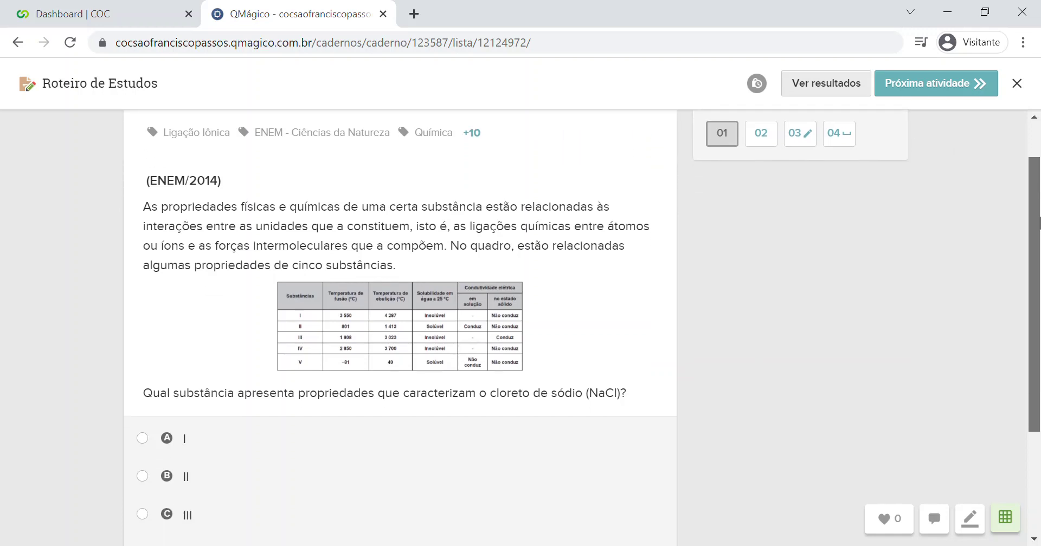
pyautogui.moveTo(1040, 293)
pyautogui.mouseDown()
pyautogui.moveTo(1040, 213)
pyautogui.moveTo(1040, 284)
pyautogui.moveTo(1040, 214)
pyautogui.moveTo(1040, 273)
pyautogui.mouseUp()
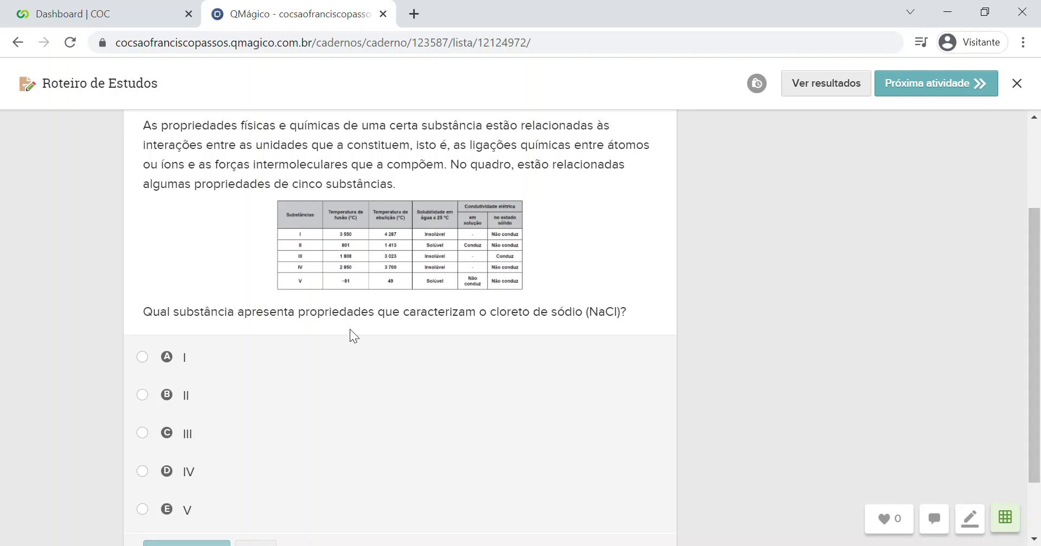
pyautogui.click(162, 403)
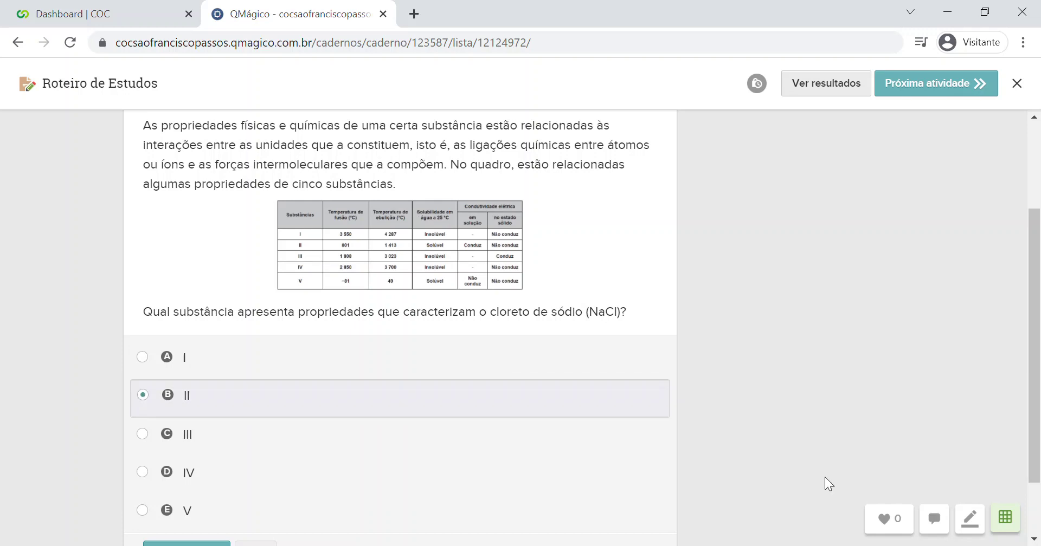
pyautogui.moveTo(1040, 336); pyautogui.dragTo(1039, 378)
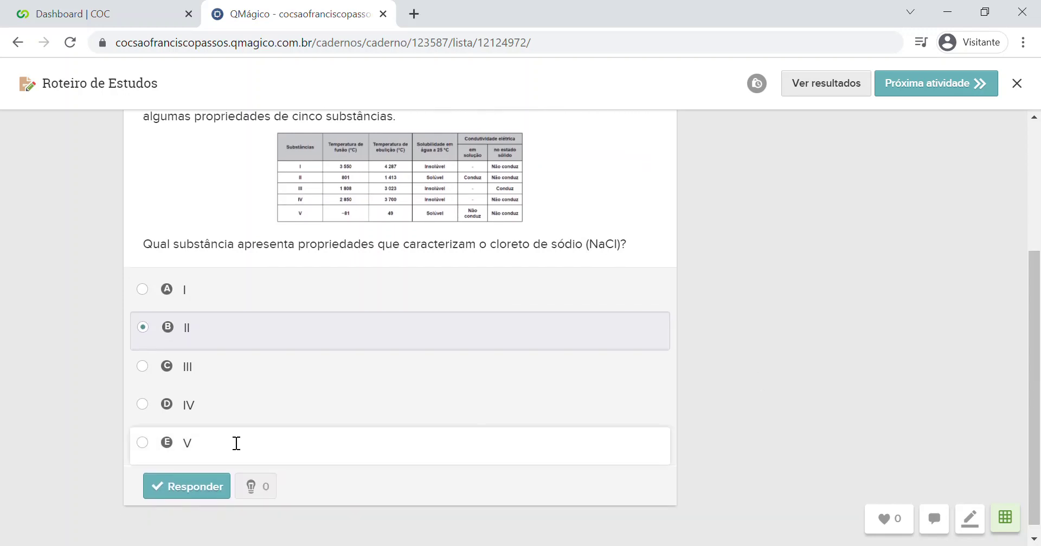
pyautogui.click(196, 491)
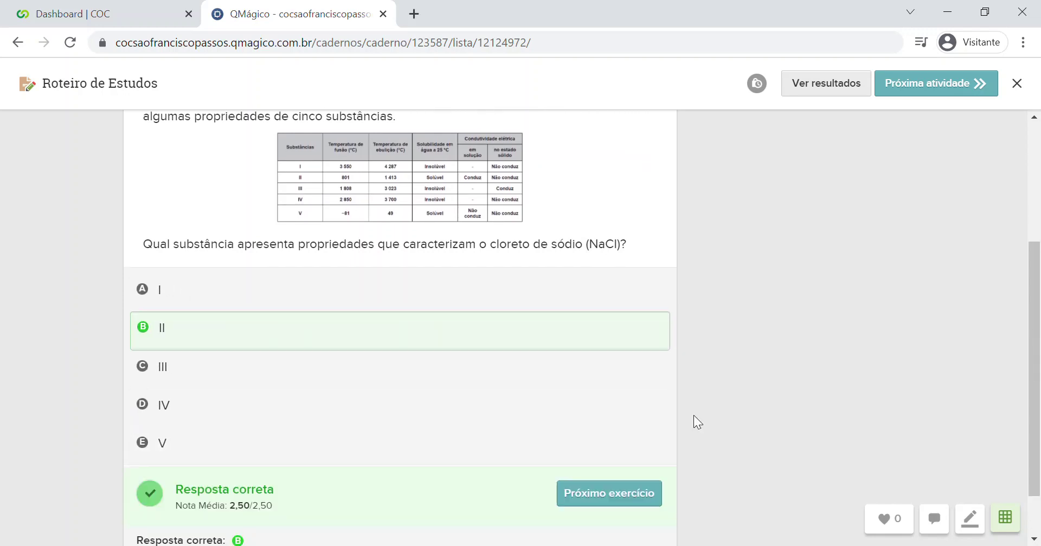
# - Go on to Exercício 2 about chemical reactions and submit alternative D as the answer
pyautogui.click(637, 494)
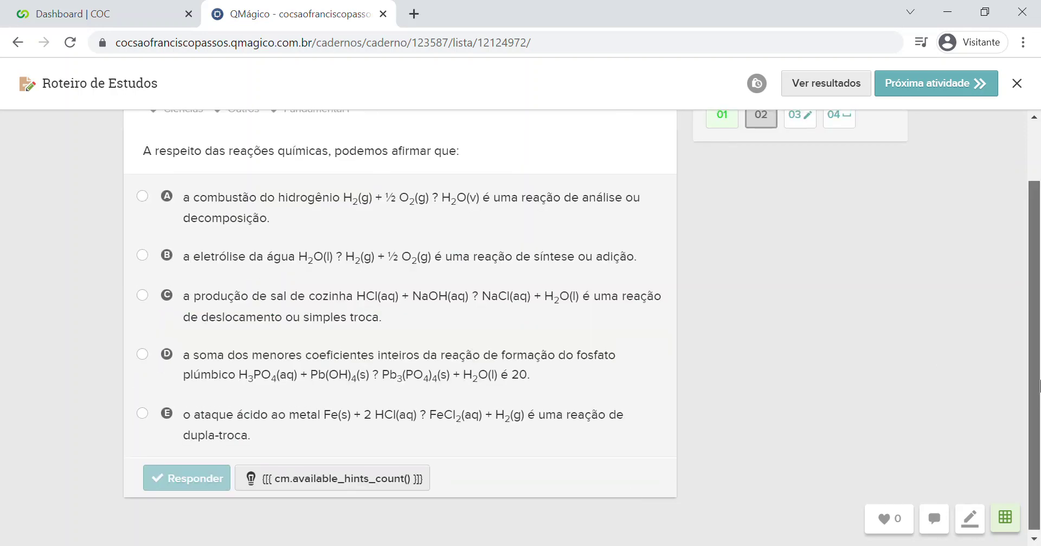
pyautogui.moveTo(1038, 396); pyautogui.dragTo(1038, 371)
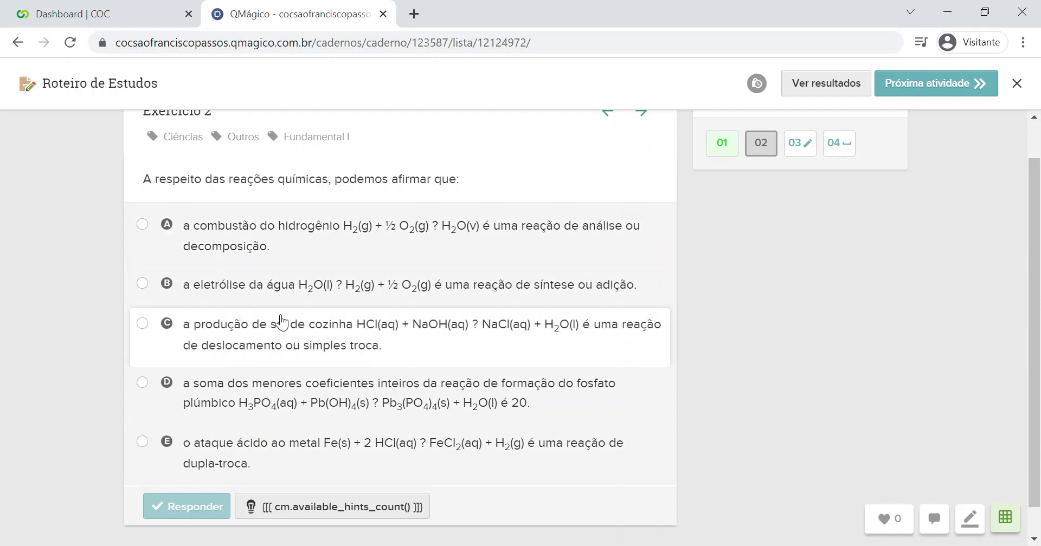
pyautogui.click(226, 387)
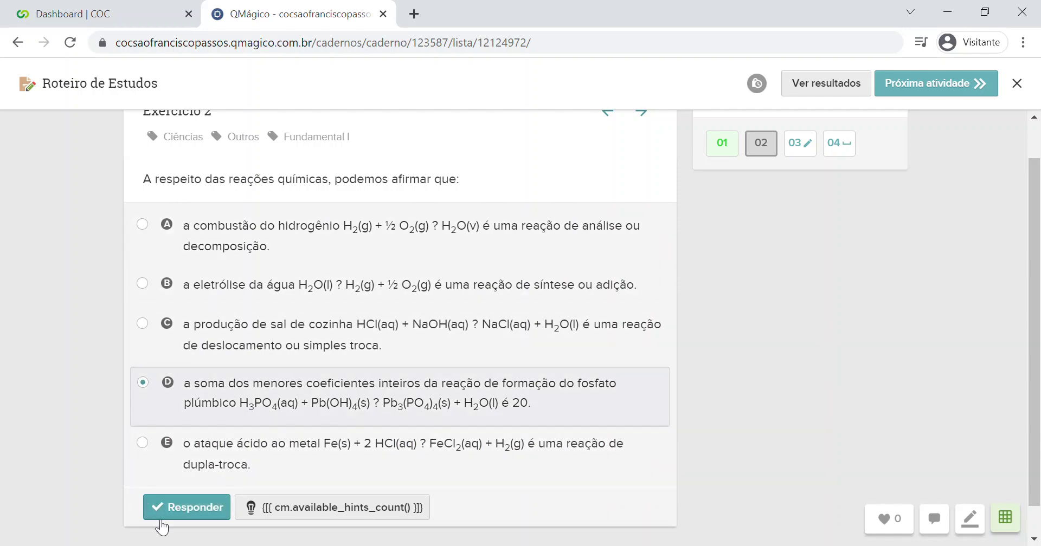
pyautogui.click(193, 519)
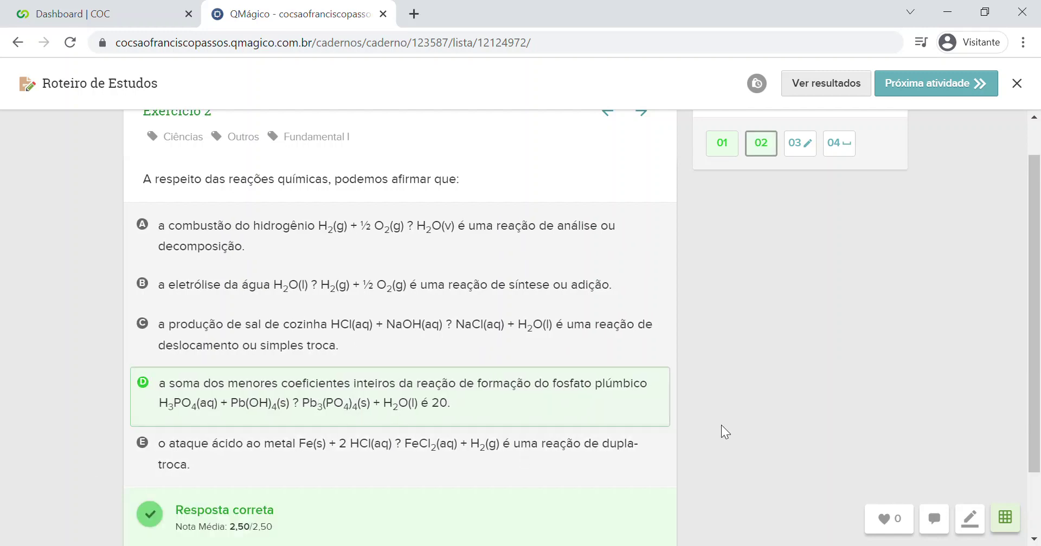
# - Go to Exercício 3 about kitchen phenomena and write "Físico, Químico." as the open answer
pyautogui.moveTo(1039, 346); pyautogui.dragTo(1039, 408)
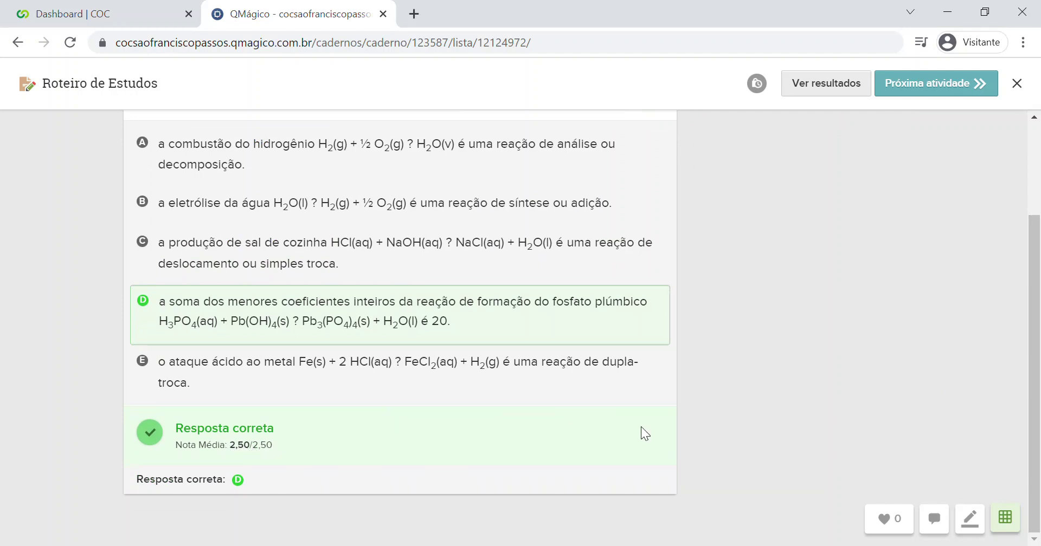
pyautogui.moveTo(1039, 354); pyautogui.dragTo(1039, 263)
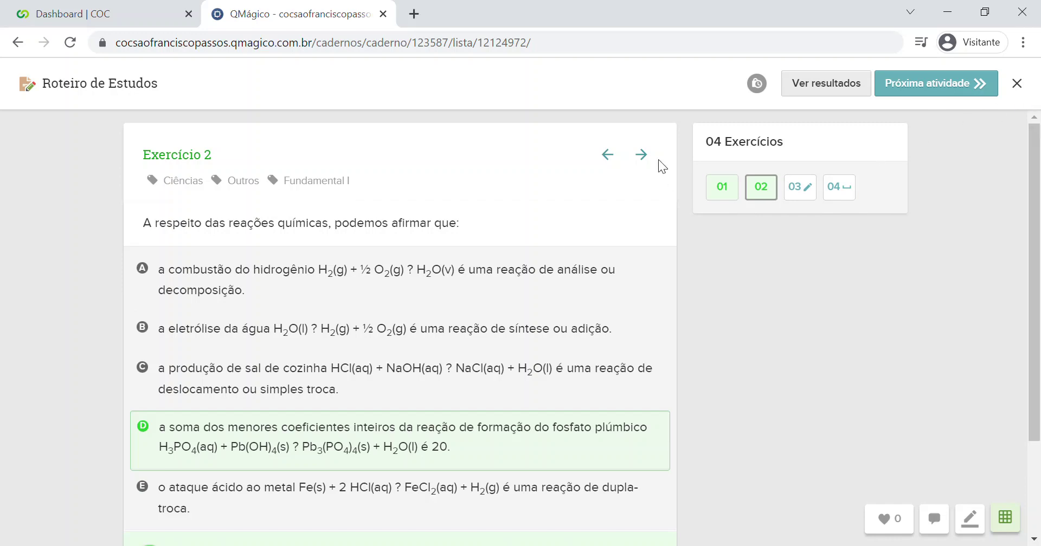
pyautogui.click(641, 156)
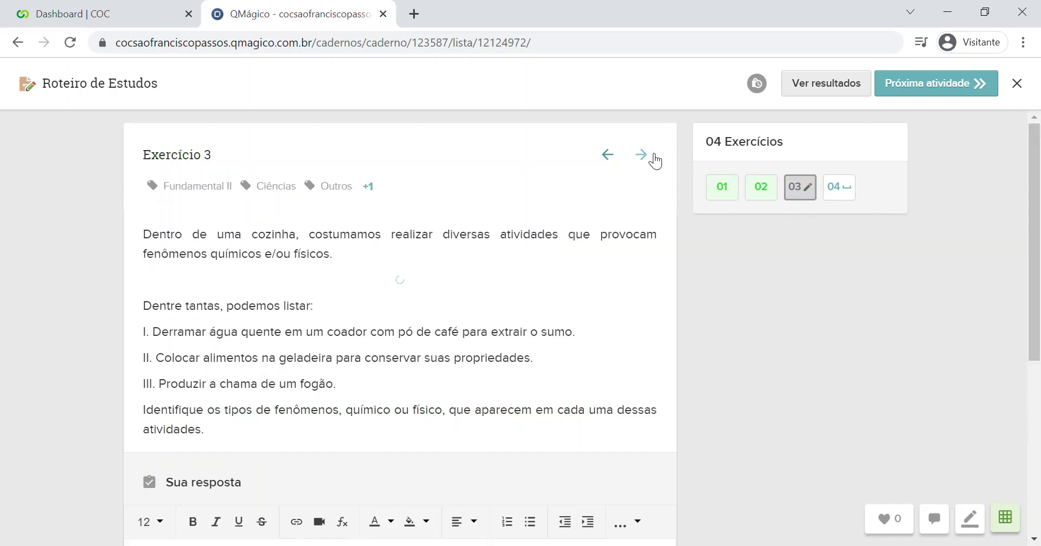
pyautogui.moveTo(1040, 213); pyautogui.dragTo(1039, 367)
pyautogui.click(342, 274)
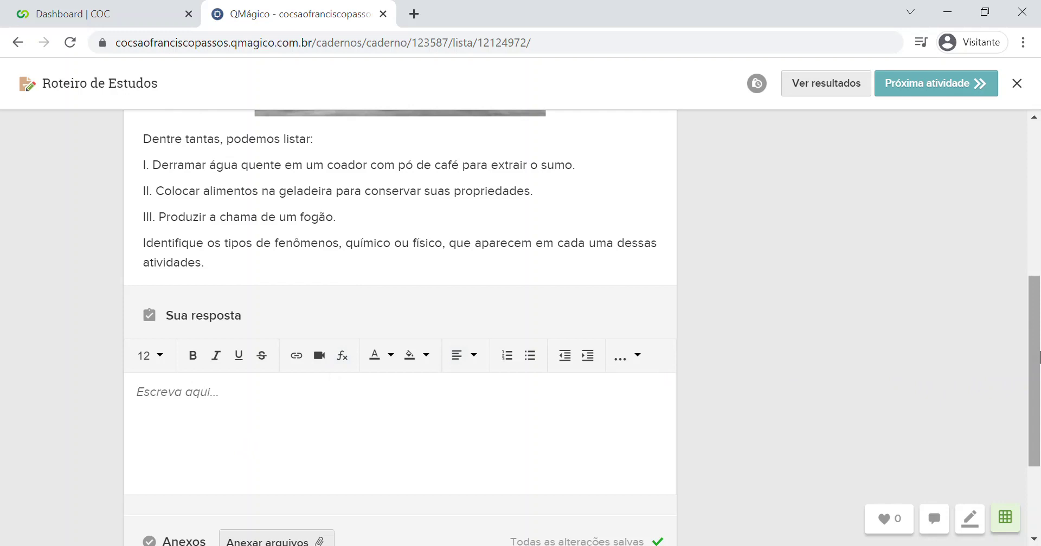
pyautogui.moveTo(1038, 357); pyautogui.dragTo(1038, 420)
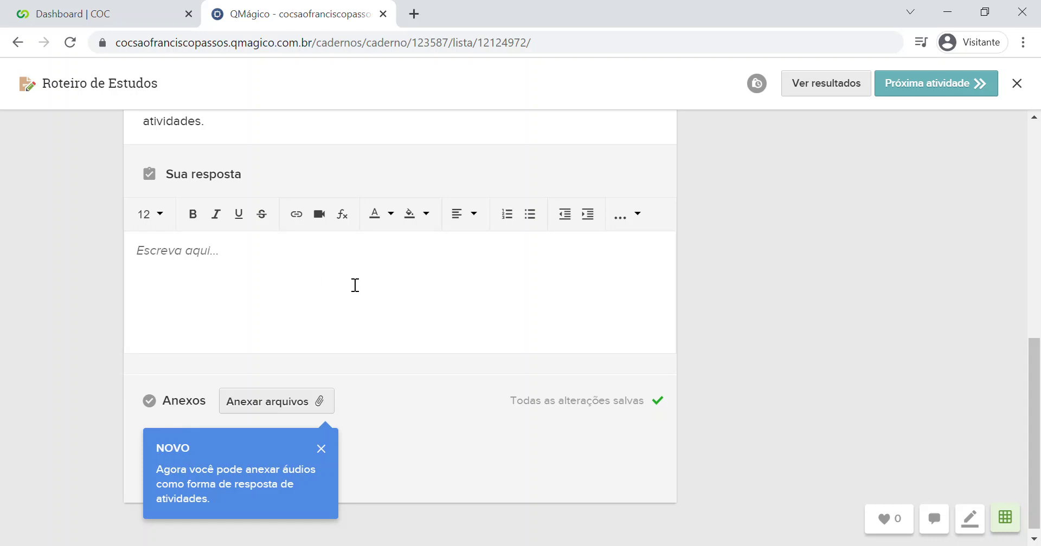
pyautogui.write('Físico, Químico.')
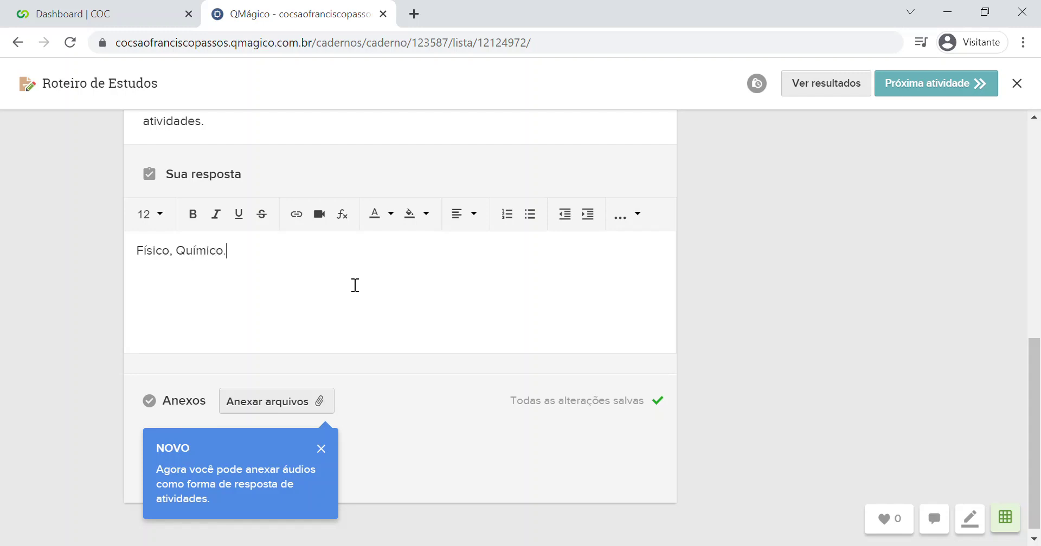
# - Dismiss the tip about audio attachments and submit the written answer to Exercício 3 without attachments
pyautogui.click(321, 449)
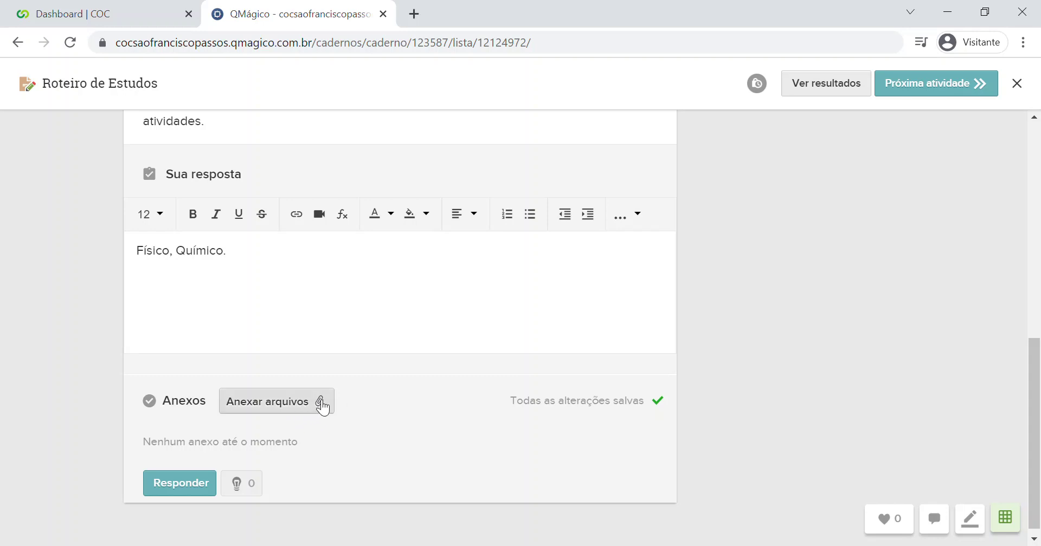
pyautogui.click(190, 484)
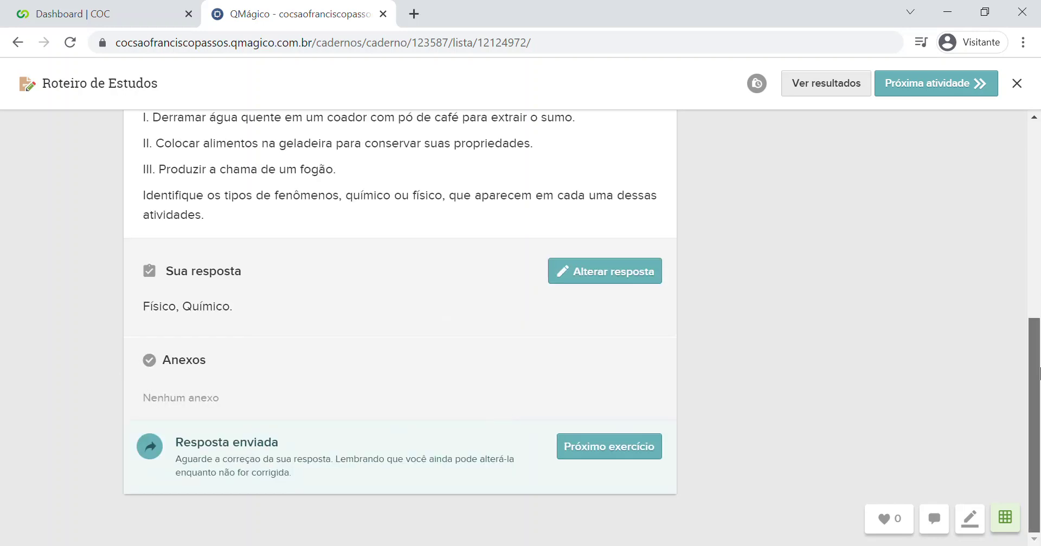
pyautogui.moveTo(1035, 373); pyautogui.dragTo(1039, 177)
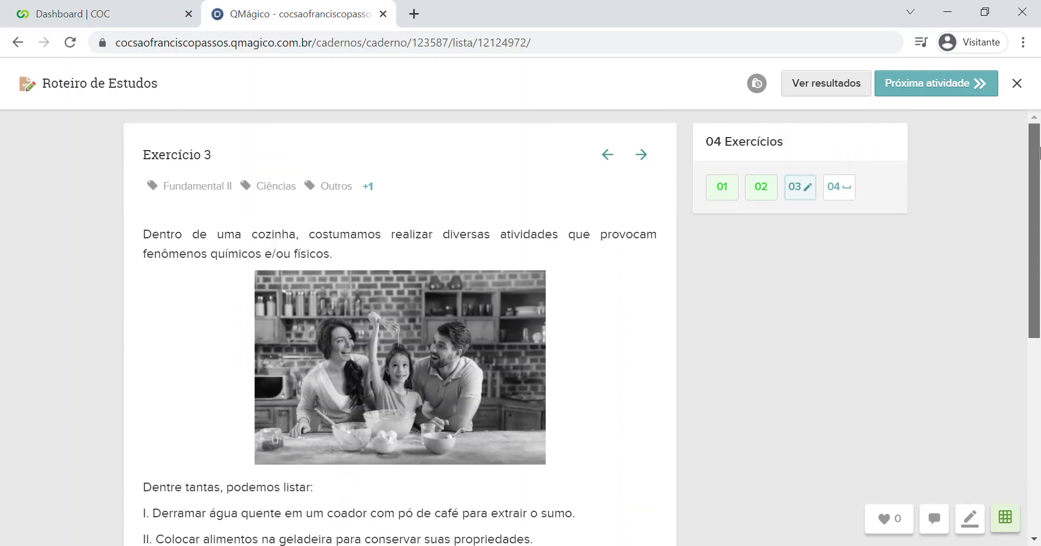
# - Go to Exercício 4, fill the four statements with v, f, v and f in order, and submit the answer
pyautogui.click(841, 190)
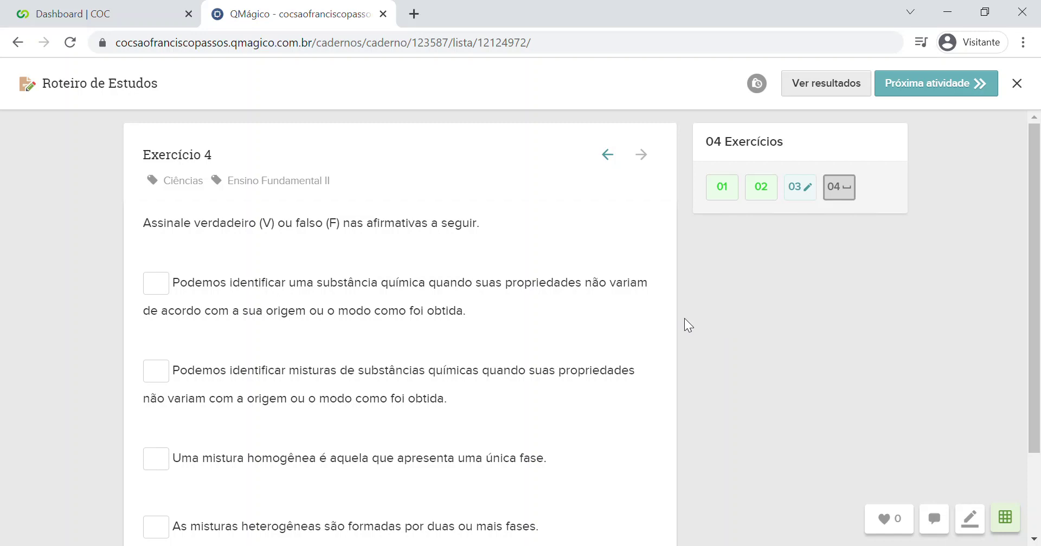
pyautogui.moveTo(1033, 288); pyautogui.dragTo(1033, 331)
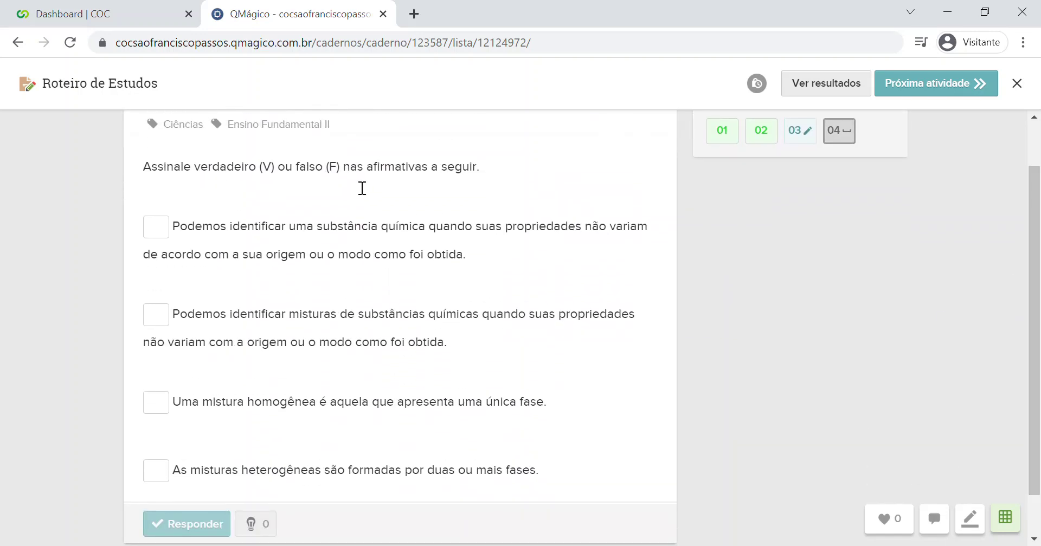
pyautogui.click(158, 233)
pyautogui.write('v')
pyautogui.click(167, 317)
pyautogui.write('f')
pyautogui.click(162, 406)
pyautogui.write('v')
pyautogui.click(168, 479)
pyautogui.write('f')
pyautogui.click(206, 528)
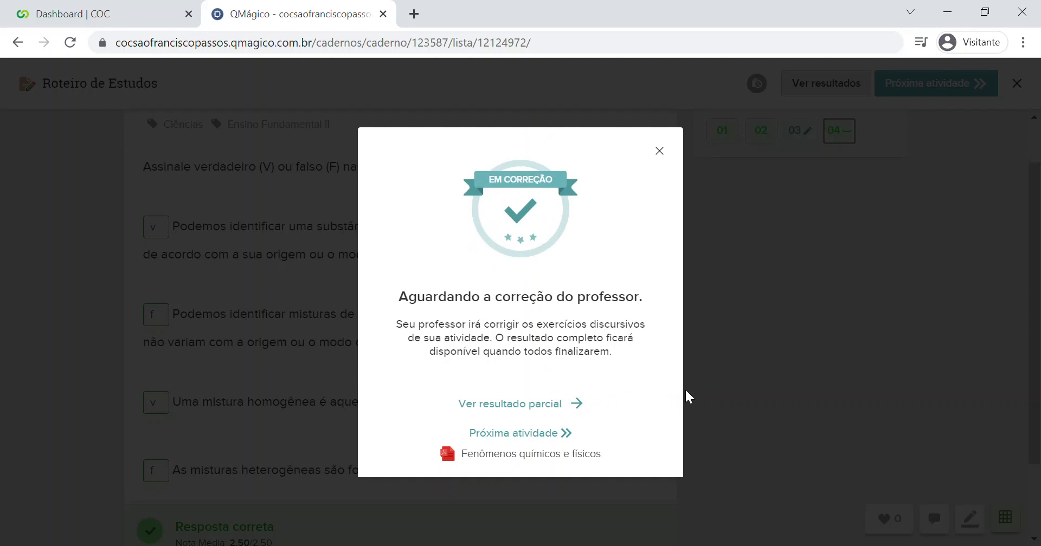
# - Review the partial results of Roteiro de Estudos, close the activity and check its correction status and lock deadline in the notebook
pyautogui.click(578, 405)
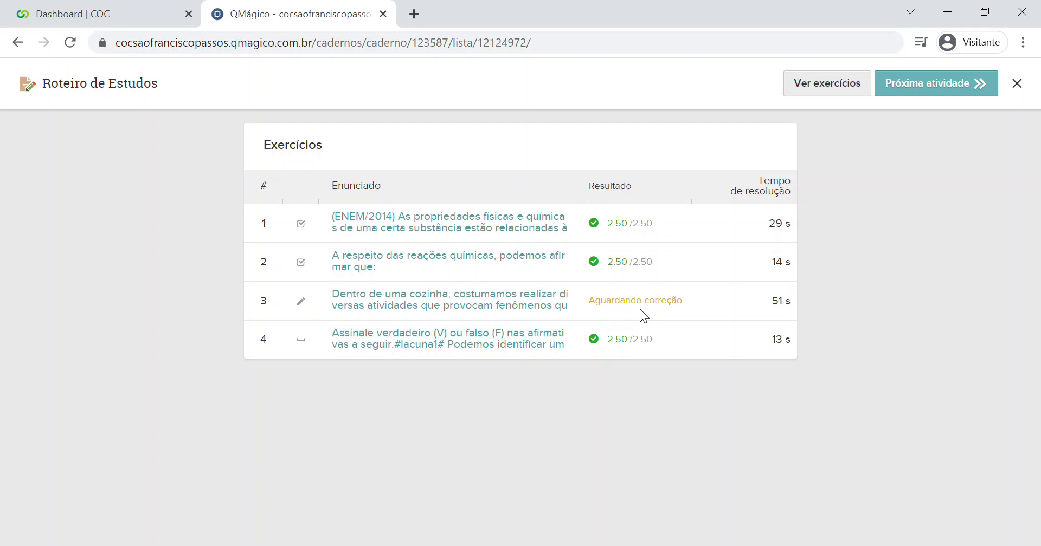
pyautogui.click(1019, 85)
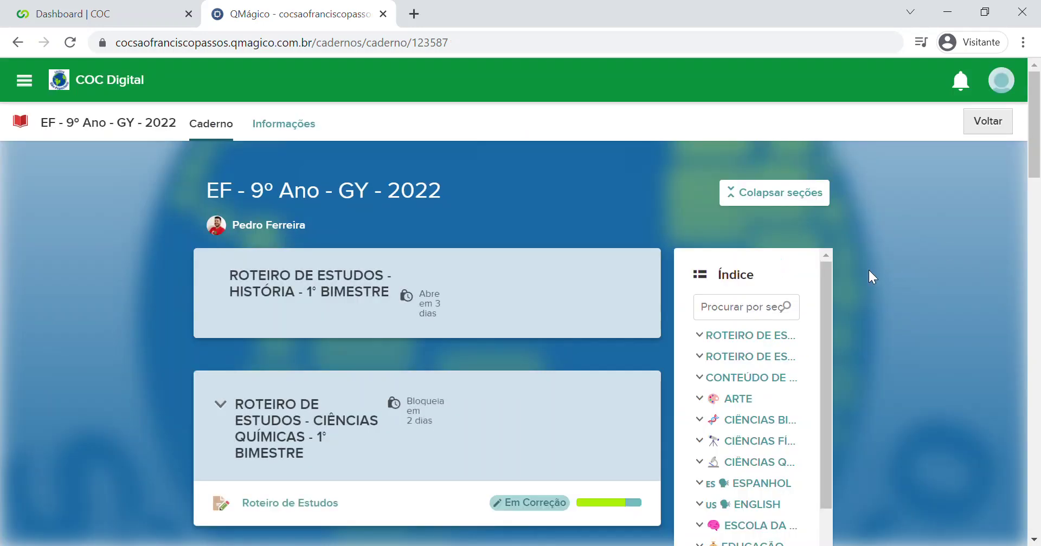
pyautogui.moveTo(1037, 158); pyautogui.dragTo(1038, 182)
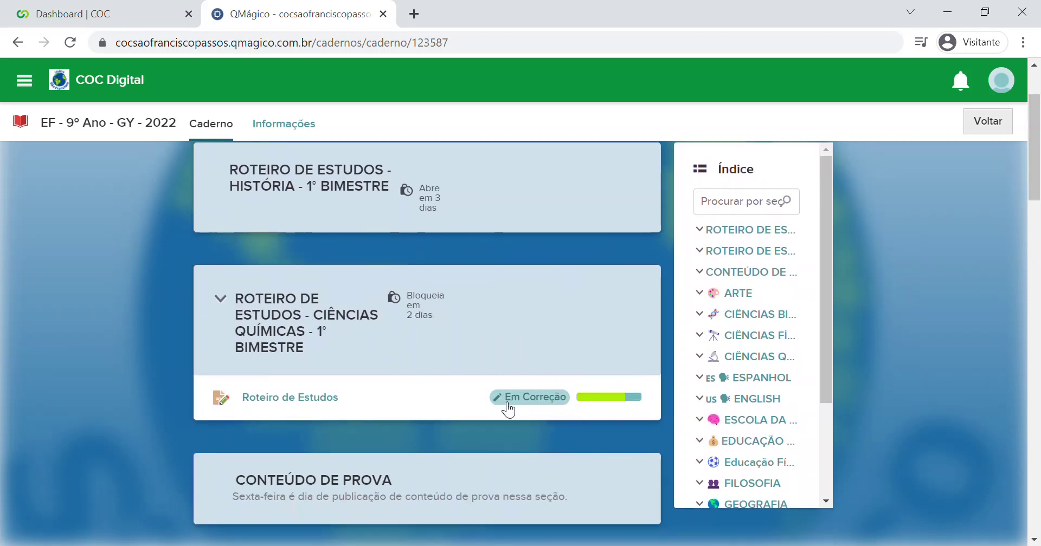
pyautogui.moveTo(534, 400)
pyautogui.moveTo(424, 303)
pyautogui.scroll(2, 1021, 205)
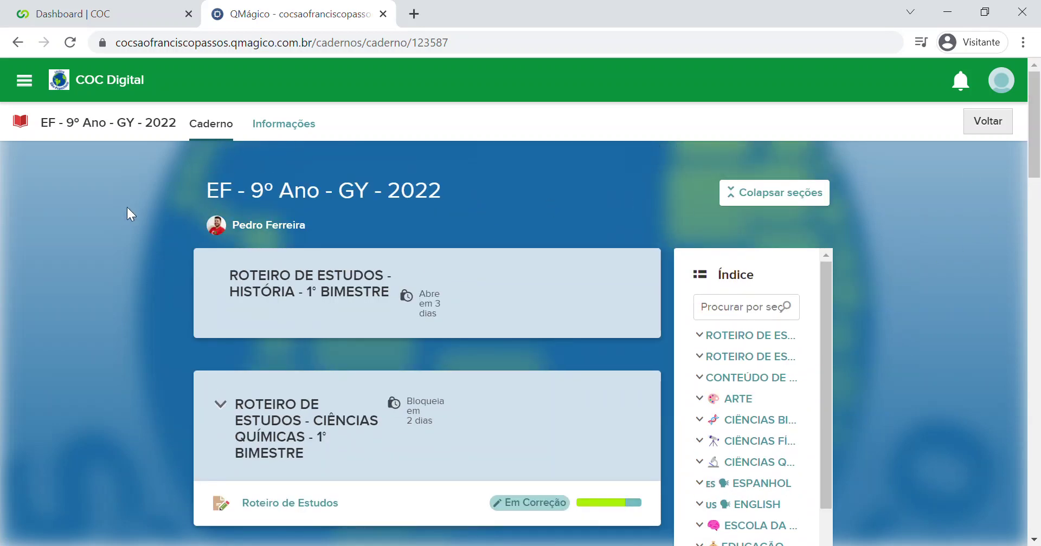
# - Open Meus estudos in the student profile, declining offline notifications and dismissing the Agenda do Aluno announcement
pyautogui.click(24, 80)
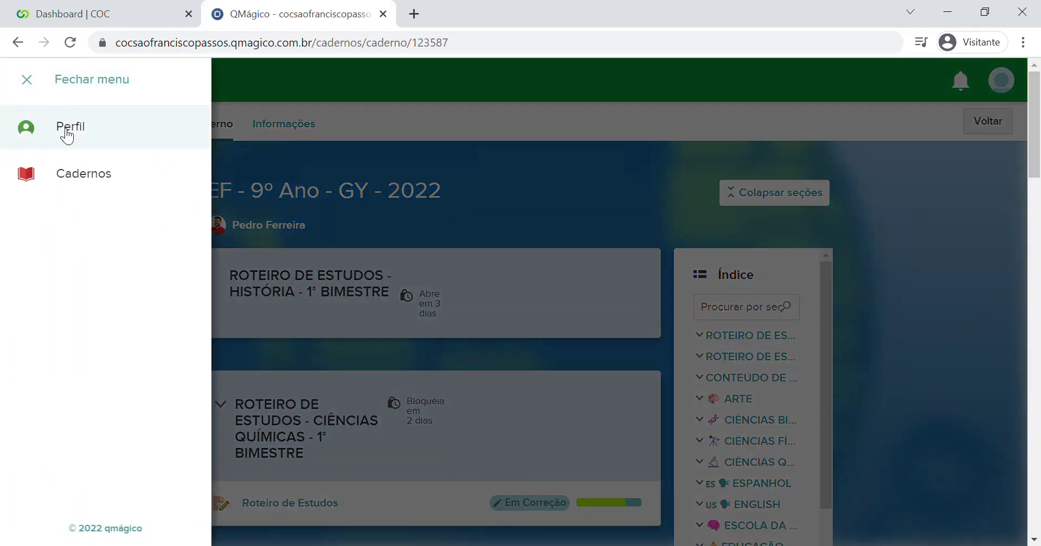
pyautogui.click(75, 134)
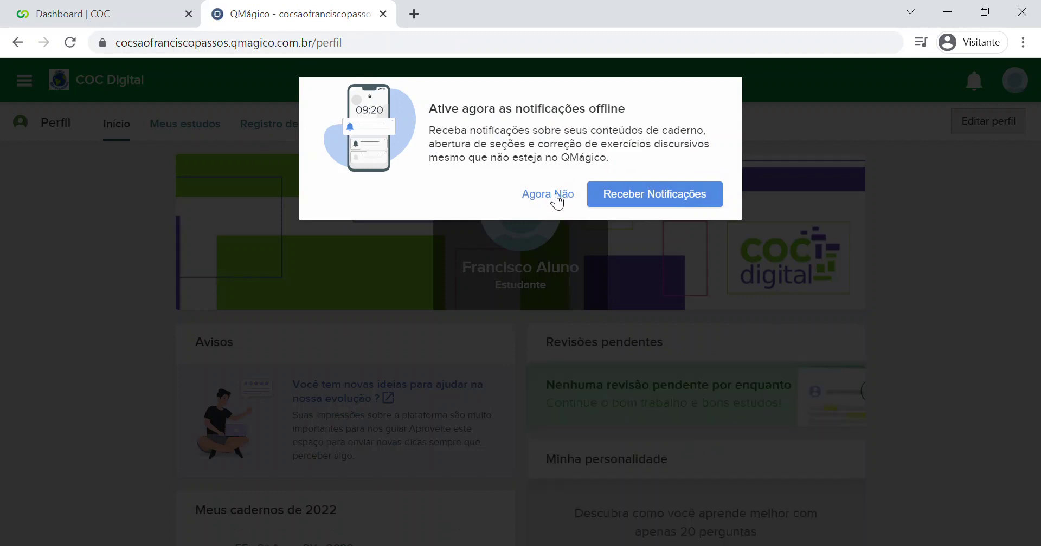
pyautogui.click(549, 195)
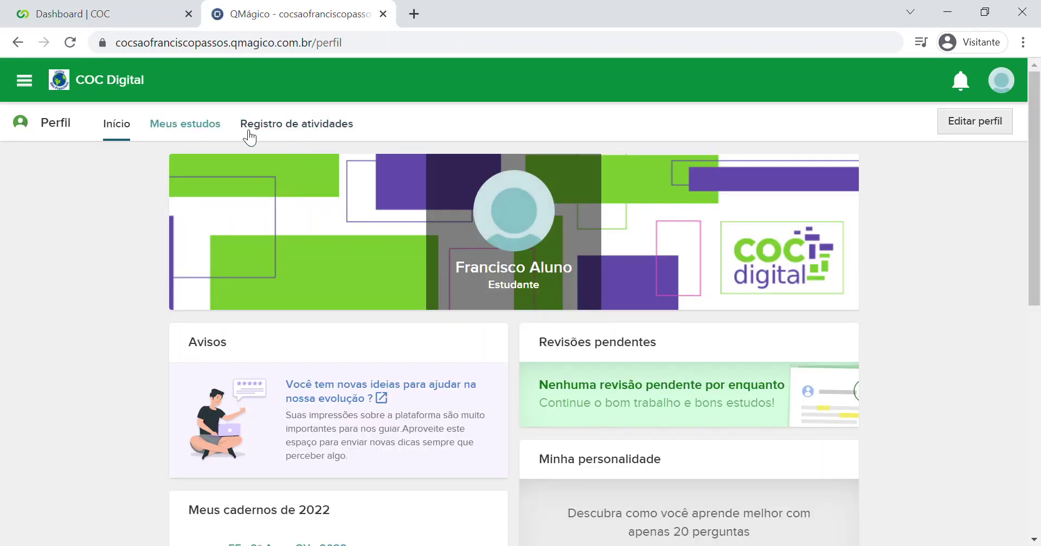
pyautogui.click(196, 129)
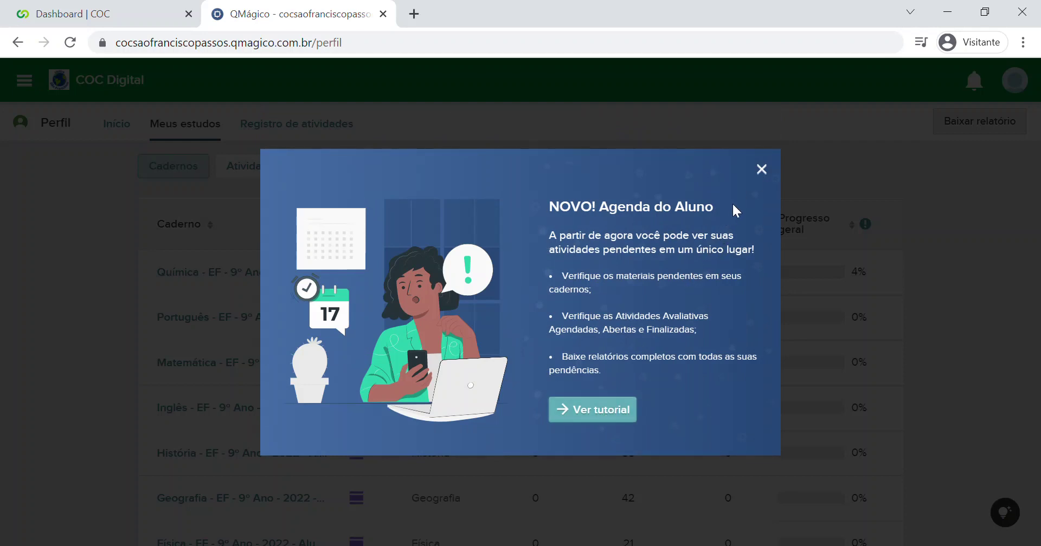
pyautogui.click(761, 170)
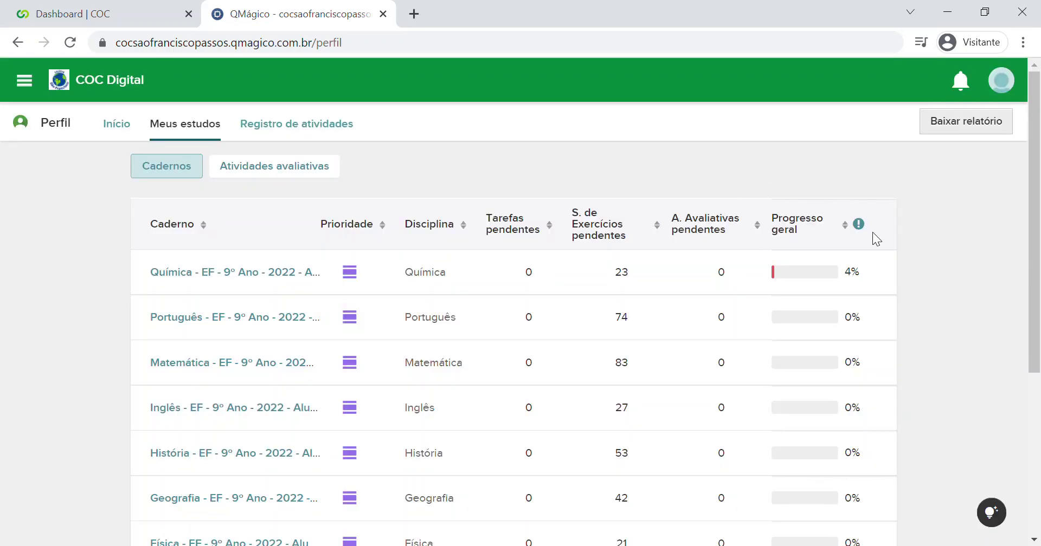
# - Examine the priority indicators of the EF - 9º Ano - GY - 2022, Arte and Biologia notebooks in the study list
pyautogui.moveTo(1036, 218); pyautogui.dragTo(1036, 395)
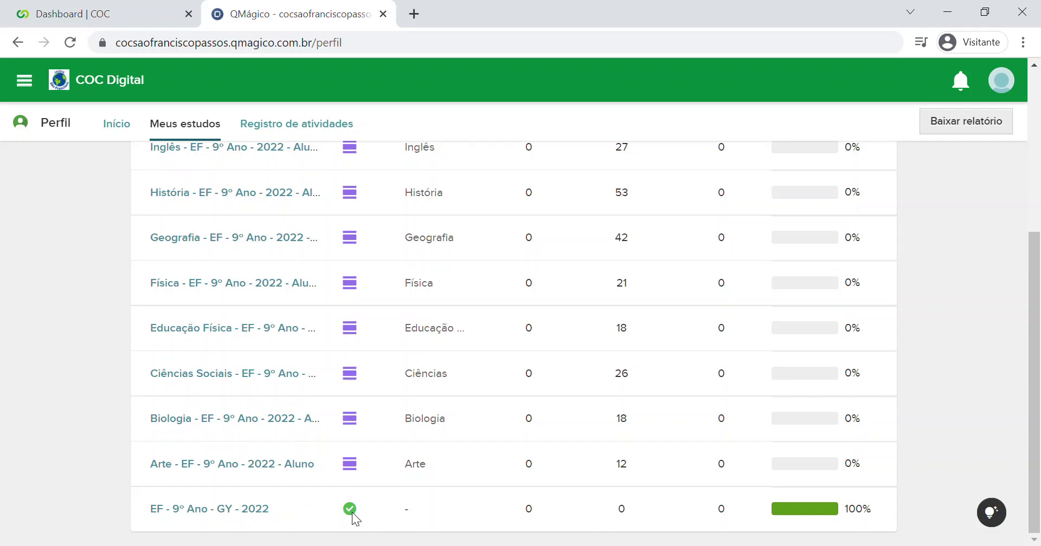
pyautogui.moveTo(355, 520)
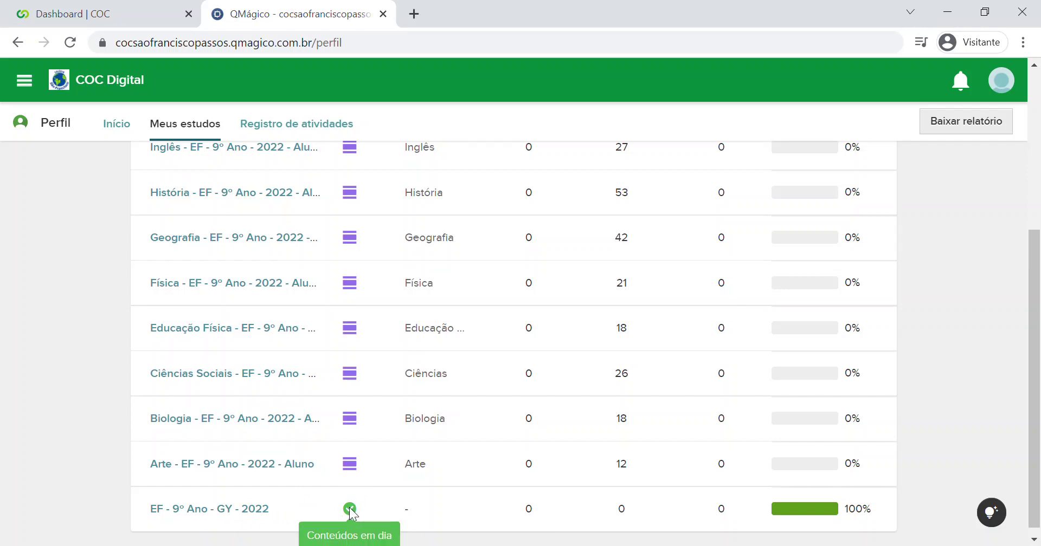
pyautogui.moveTo(351, 473)
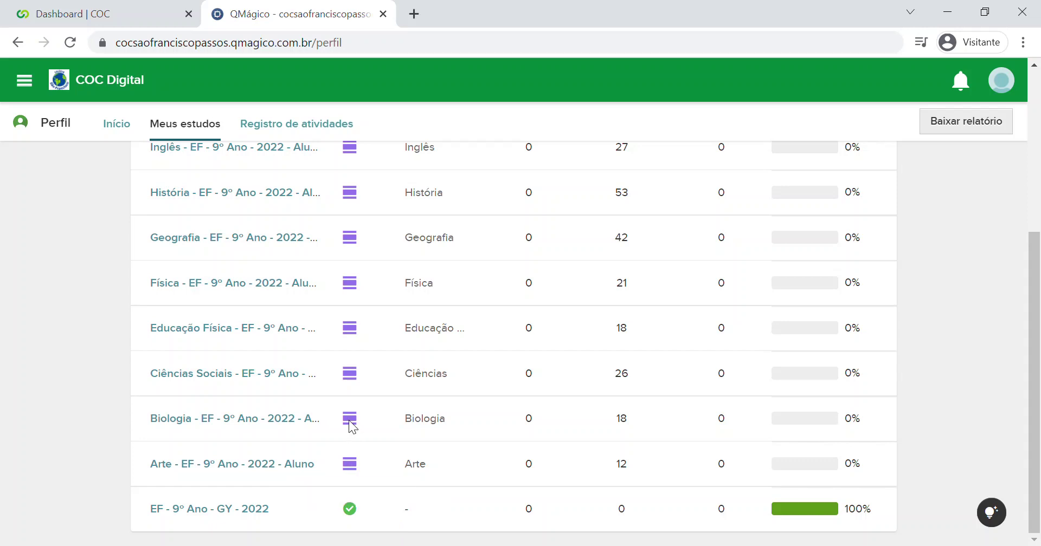
pyautogui.moveTo(351, 425)
# - Check the pending materials of the EF - 9º Ano - GY - 2022 notebook and close its summary
pyautogui.click(256, 514)
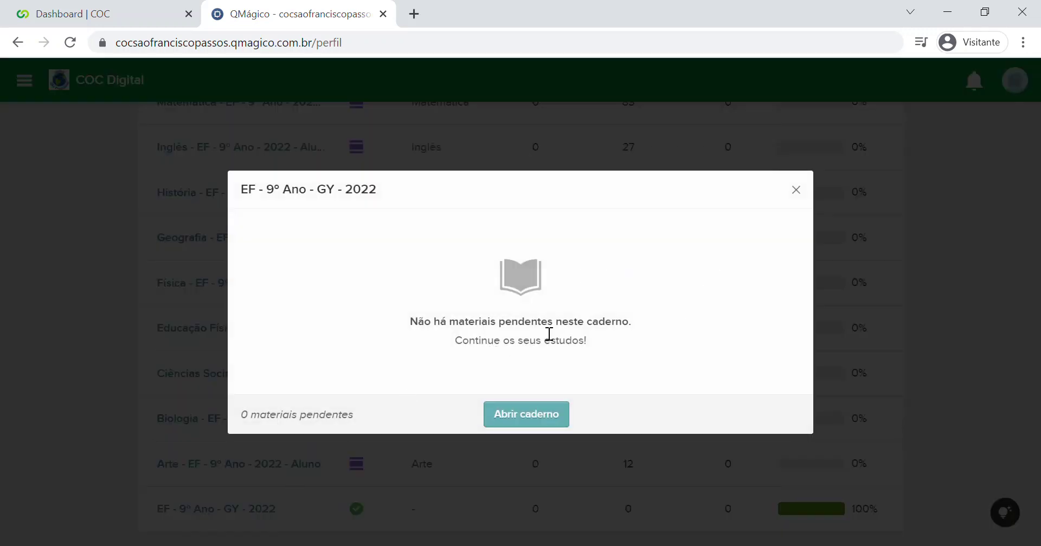
pyautogui.click(793, 194)
pyautogui.scroll(5, 241, 240)
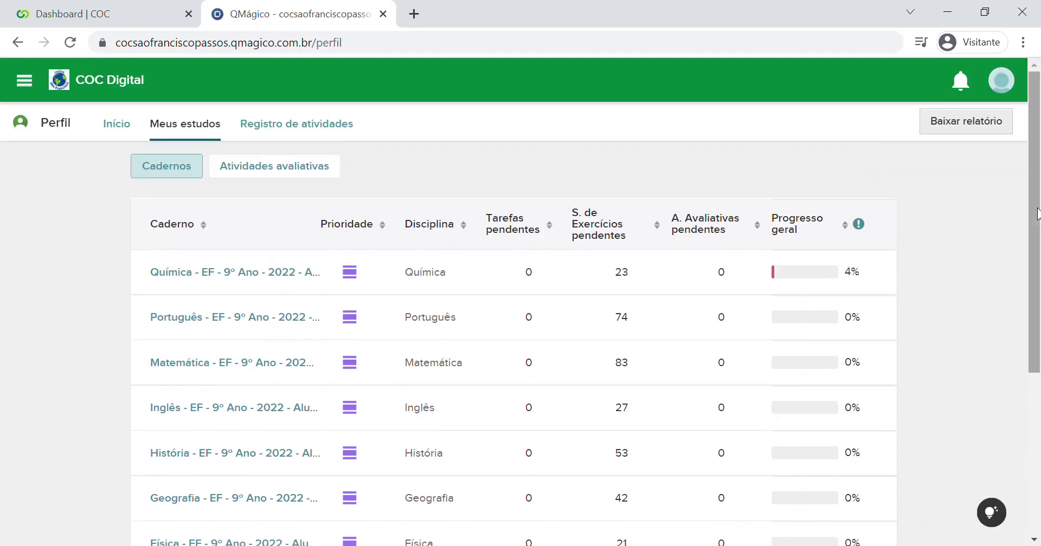
# - Return to the profile's start page and open the EF - 9º Ano - GY - 2022 notebook from Cadernos
pyautogui.click(119, 131)
pyautogui.click(23, 81)
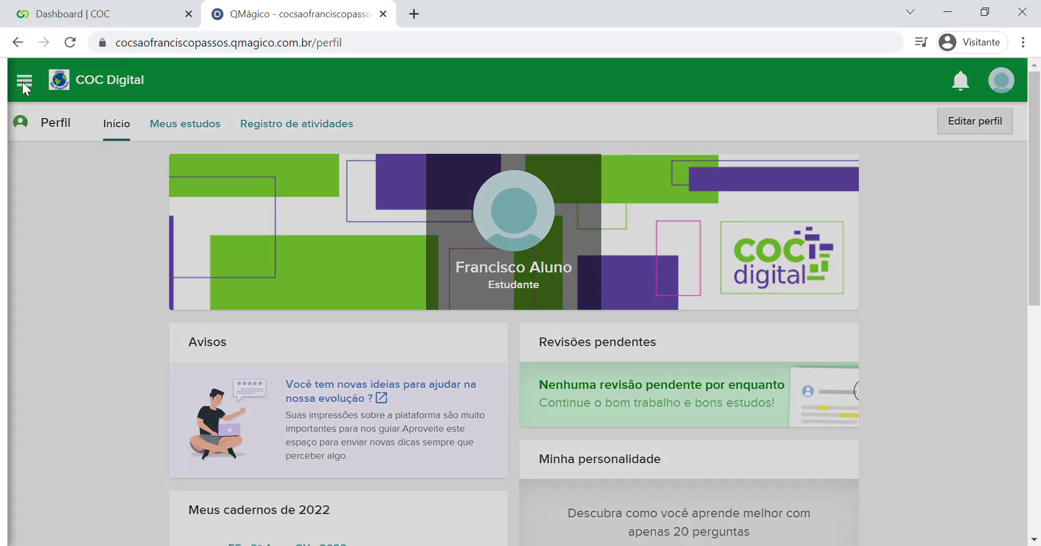
pyautogui.click(79, 179)
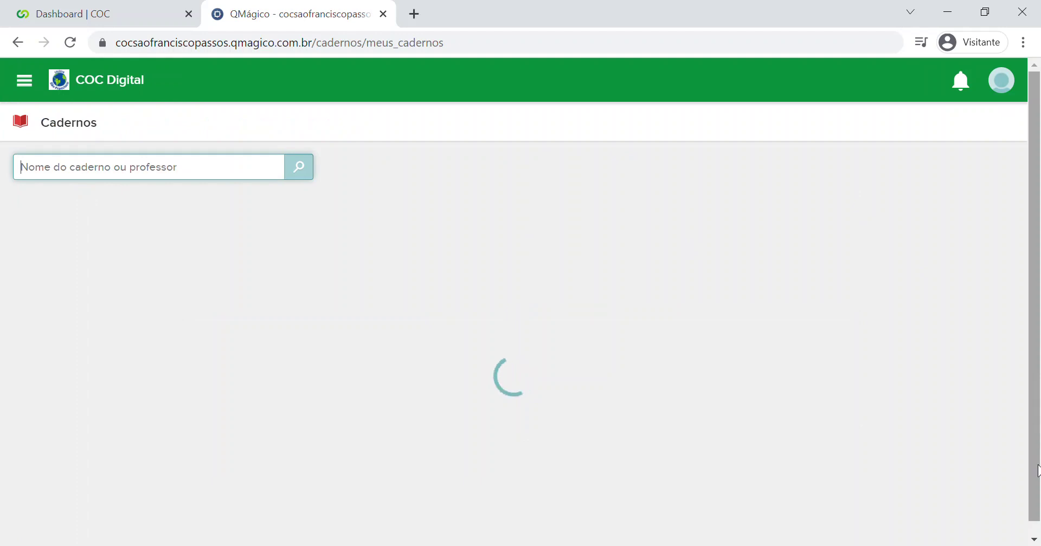
pyautogui.scroll(-6, 900, 428)
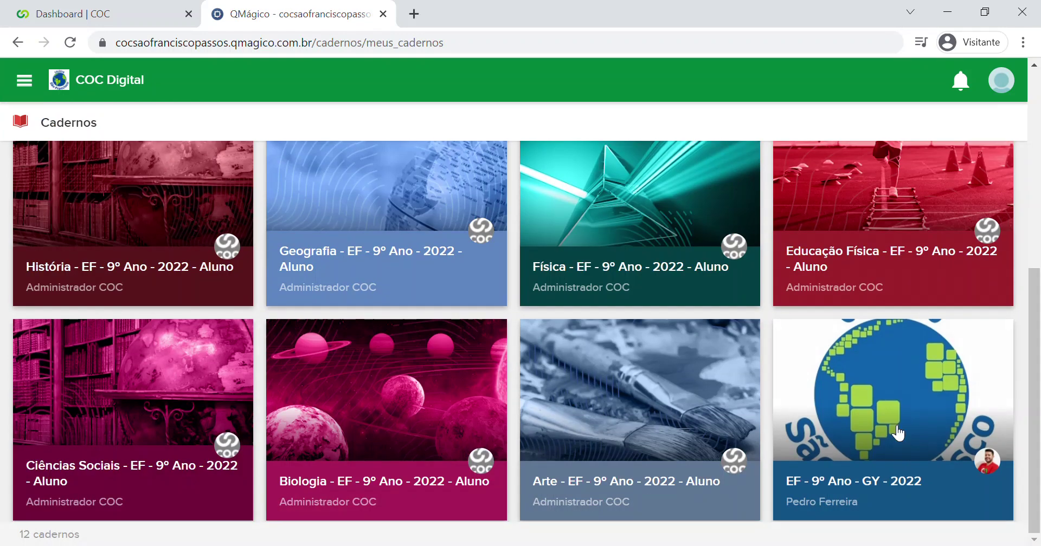
pyautogui.click(879, 394)
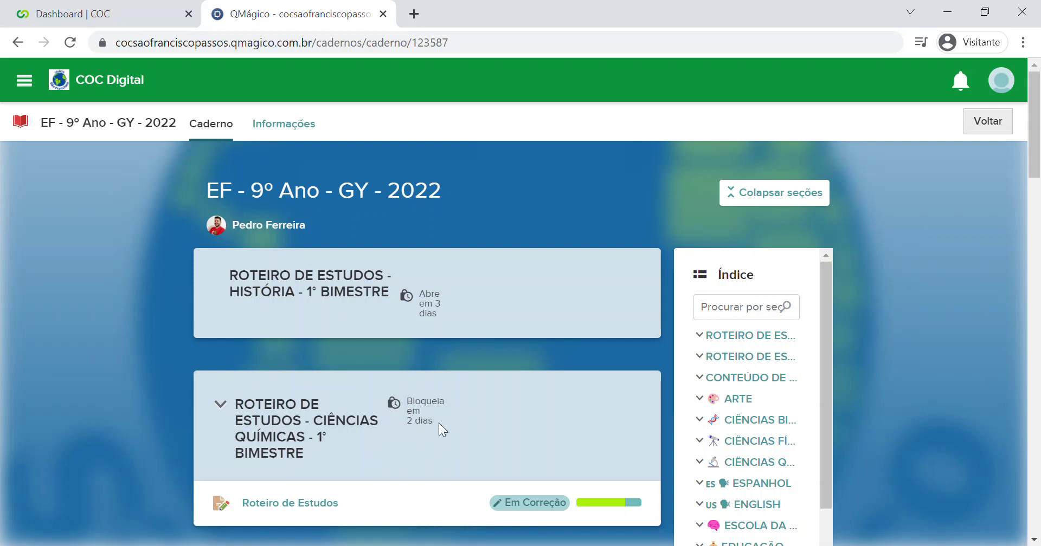
# - Check the lock deadline of the Ciências Químicas study guide and look over the notebook's subject sections
pyautogui.moveTo(444, 412)
pyautogui.click(126, 4)
pyautogui.click(373, 13)
pyautogui.scroll(-11, 1039, 181)
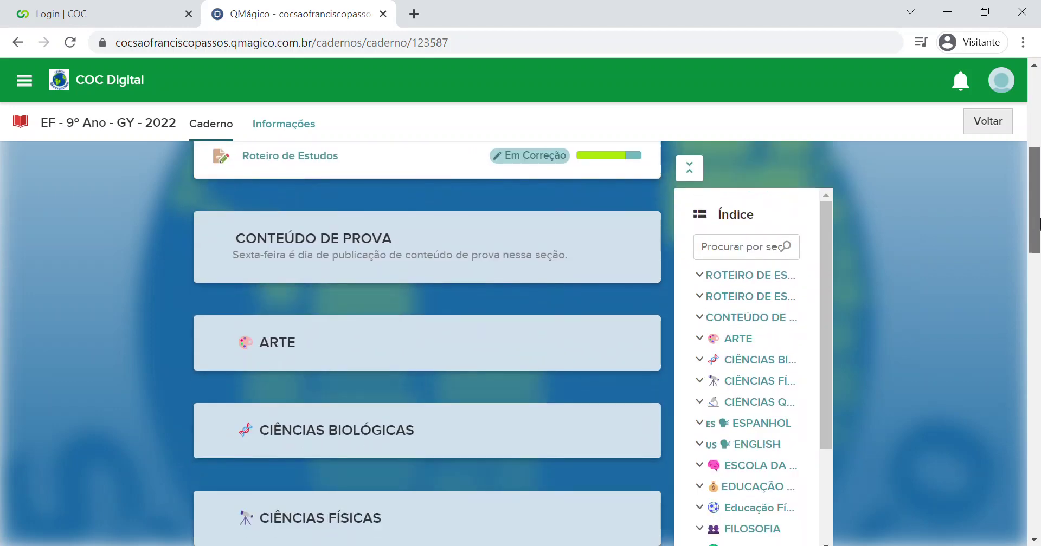
pyautogui.scroll(9, 1039, 179)
pyautogui.scroll(5, 1040, 179)
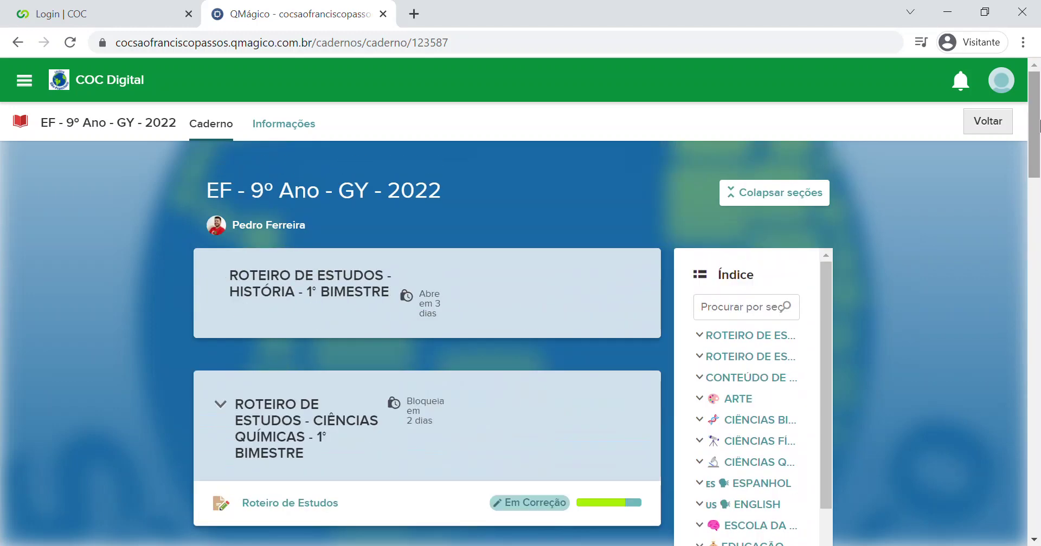